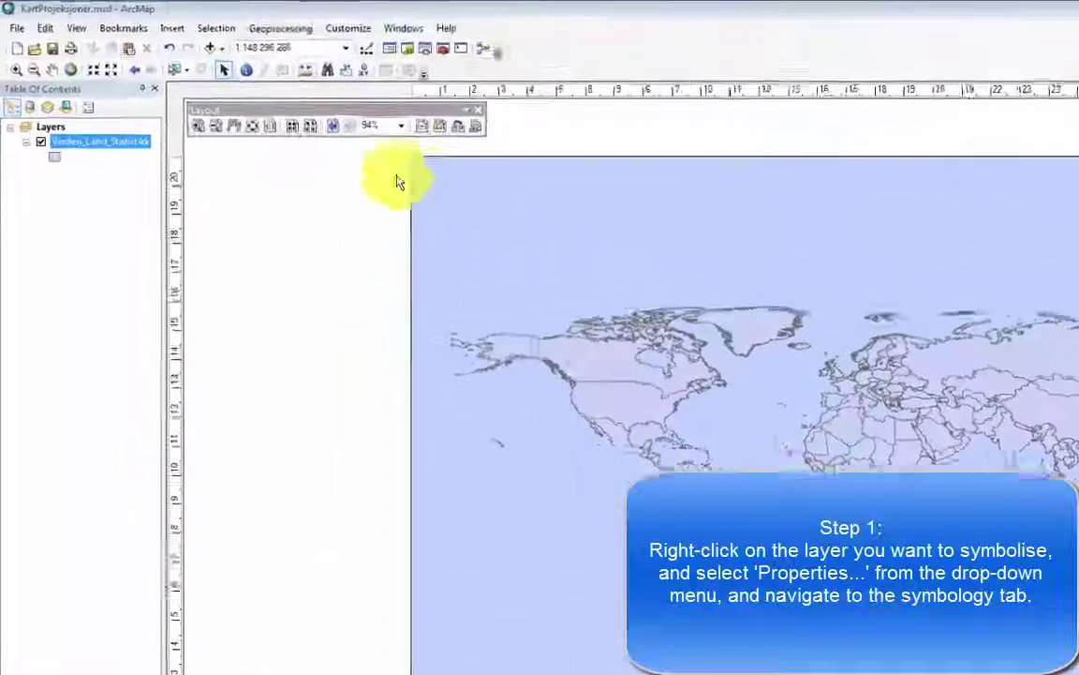
# Open the context menu of the Verden_Land_Statistikk layer in the Table of Contents
pyautogui.rightClick(148, 166)
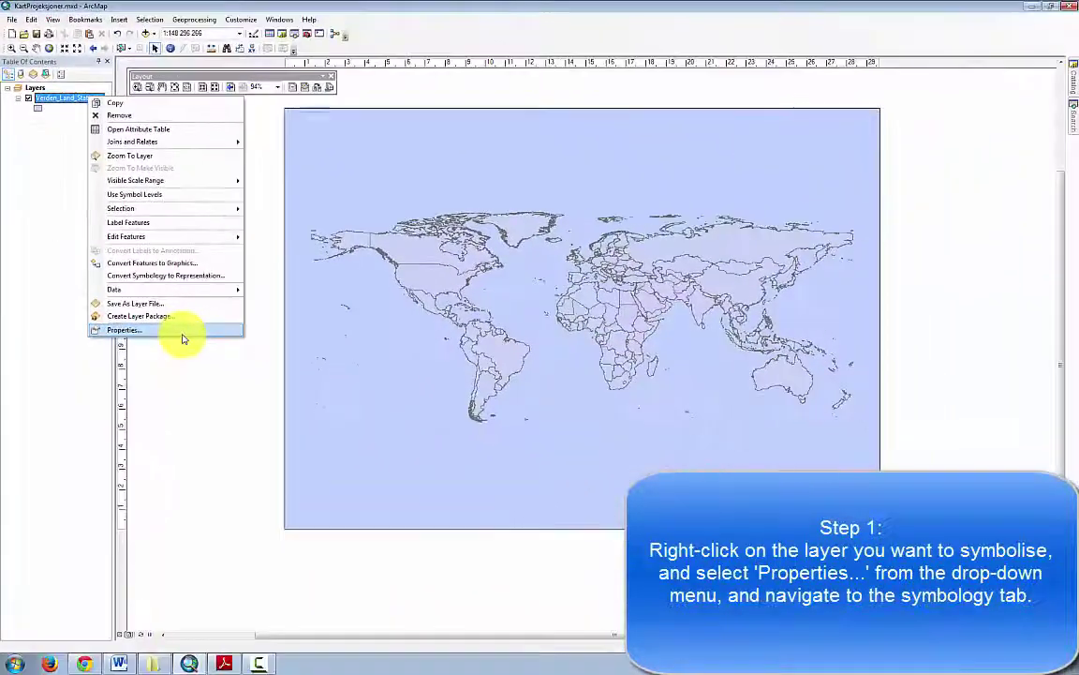
# In Layer Properties, symbolise the layer with Quantities > Graduated colors using the GDP06 field
pyautogui.click(298, 557)
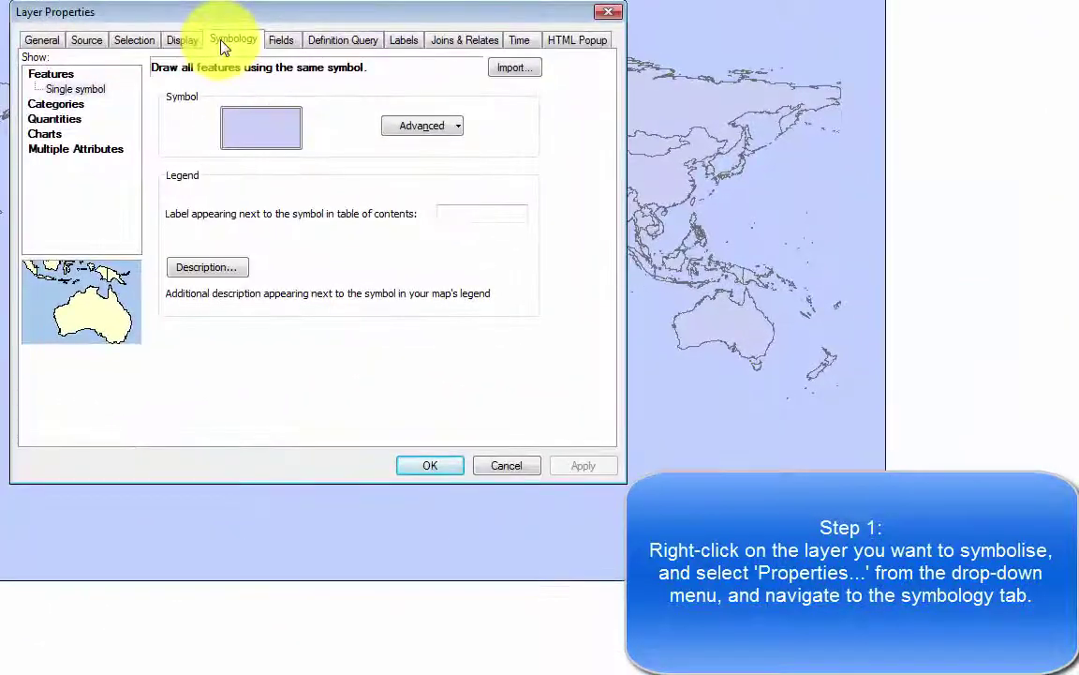
pyautogui.click(53, 118)
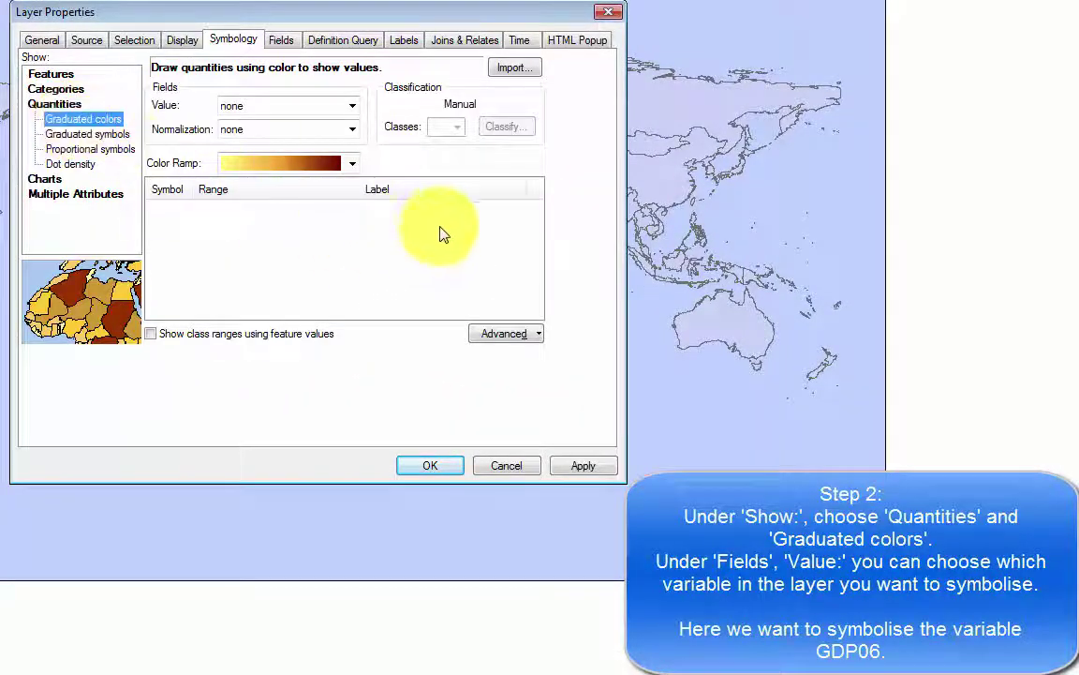
pyautogui.click(352, 111)
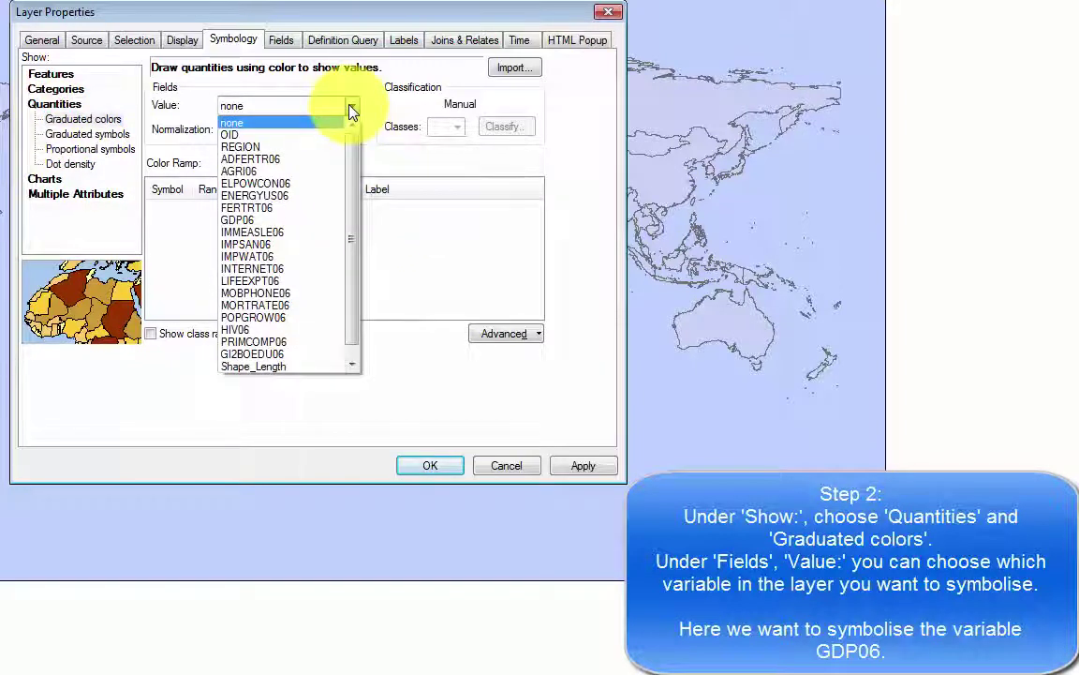
pyautogui.click(292, 227)
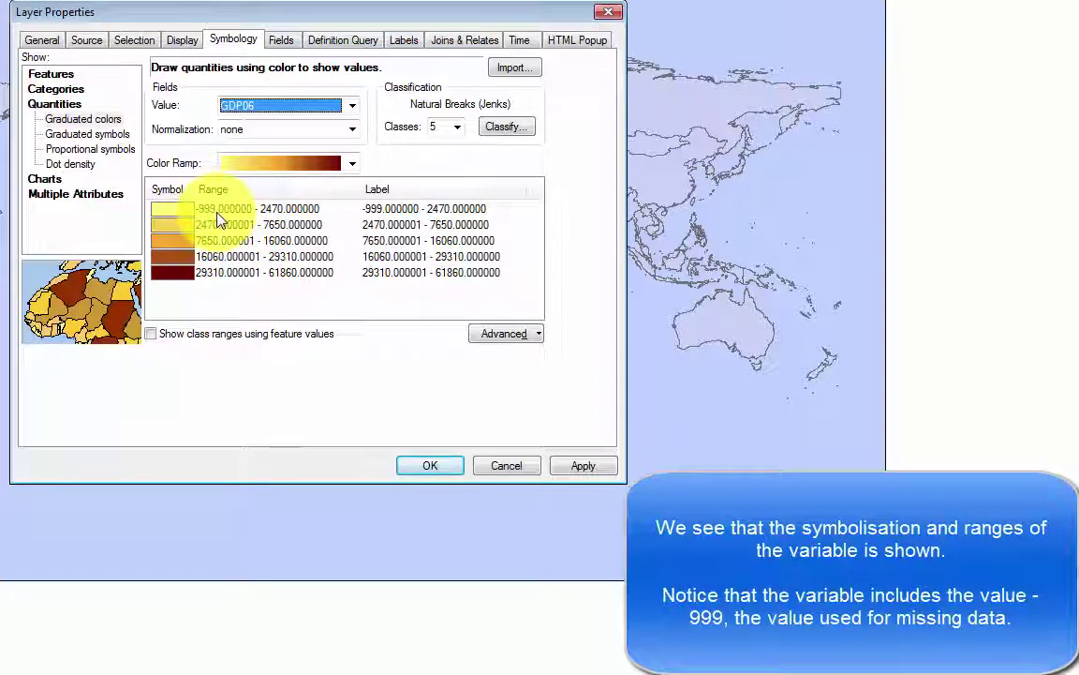
# Open the Data Exclusion query editor from the Classification settings
pyautogui.click(503, 129)
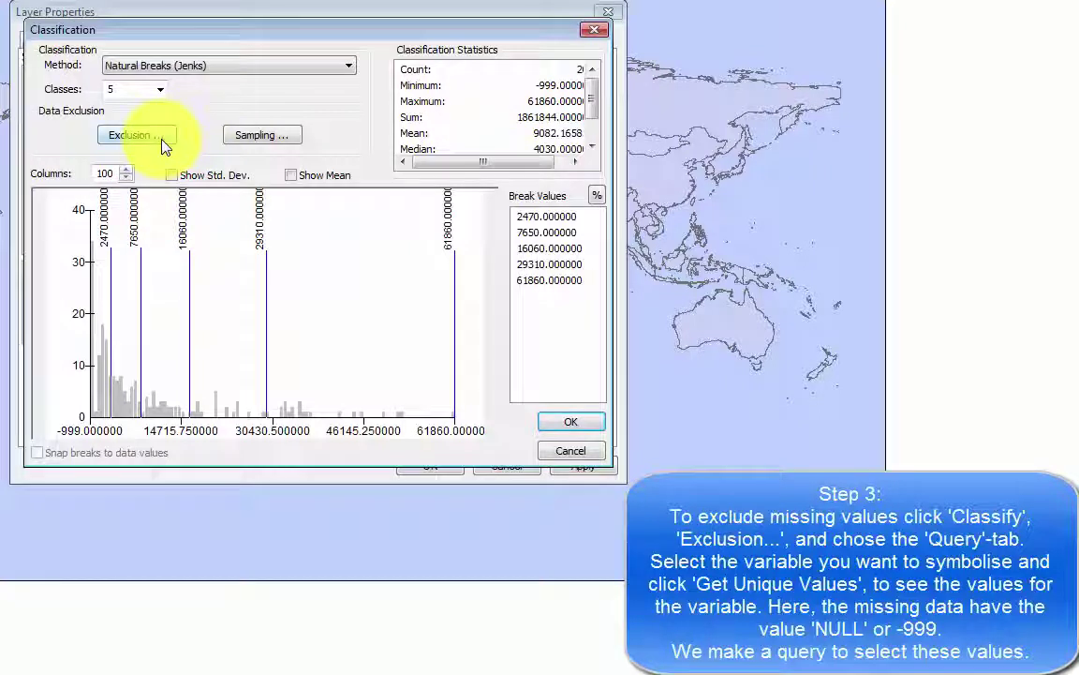
pyautogui.click(162, 140)
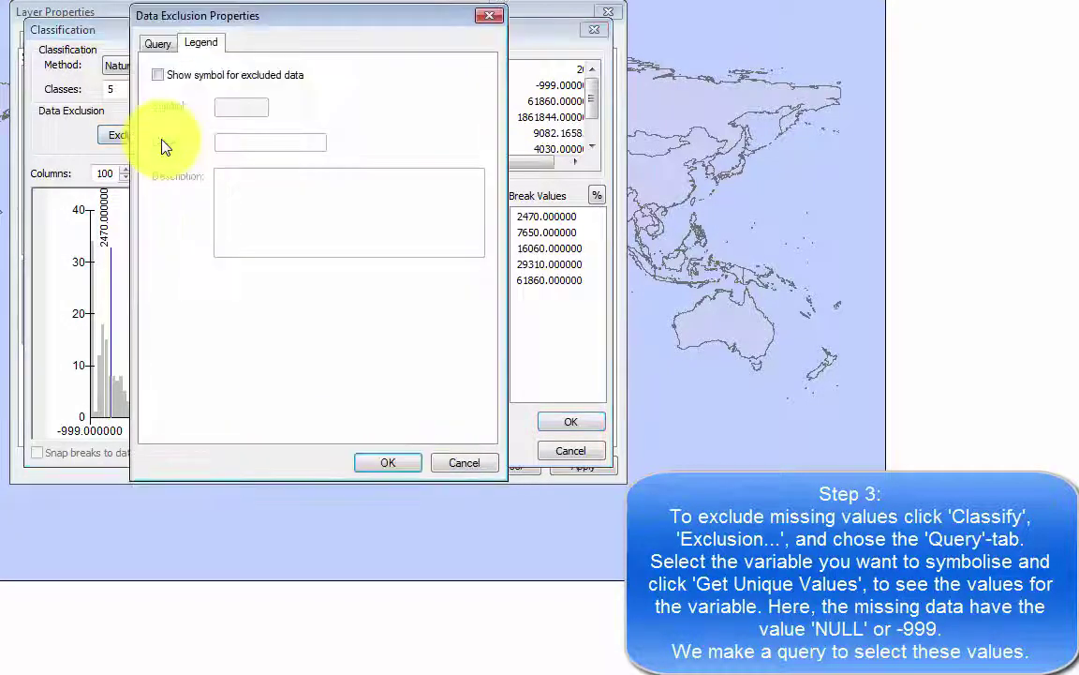
pyautogui.click(159, 42)
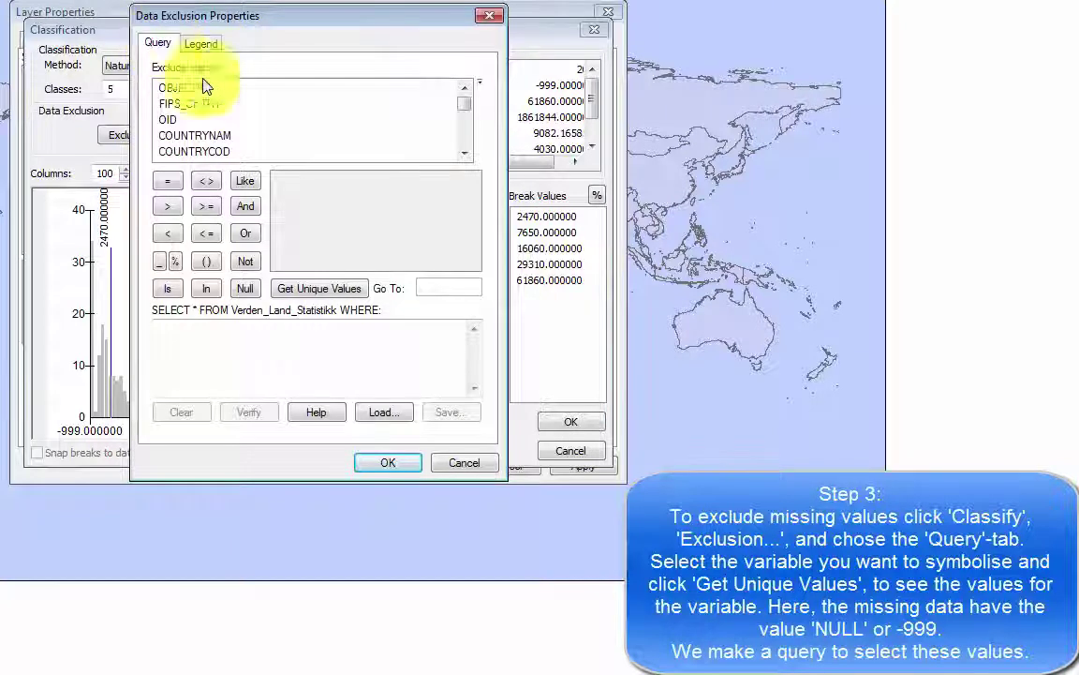
pyautogui.click(471, 159)
pyautogui.click(472, 159)
pyautogui.click(471, 160)
pyautogui.click(471, 159)
pyautogui.click(471, 160)
pyautogui.click(471, 159)
pyautogui.click(471, 159)
# Build the first exclusion condition GDP06 = -999 from the unique values
pyautogui.click(175, 136)
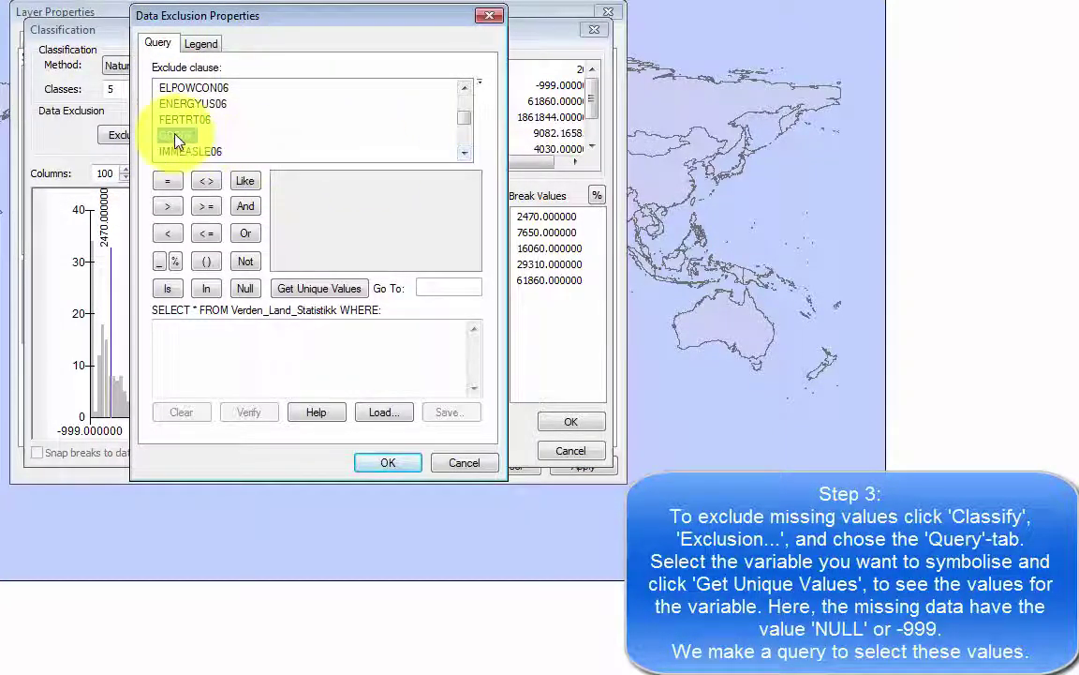
pyautogui.doubleClick(175, 138)
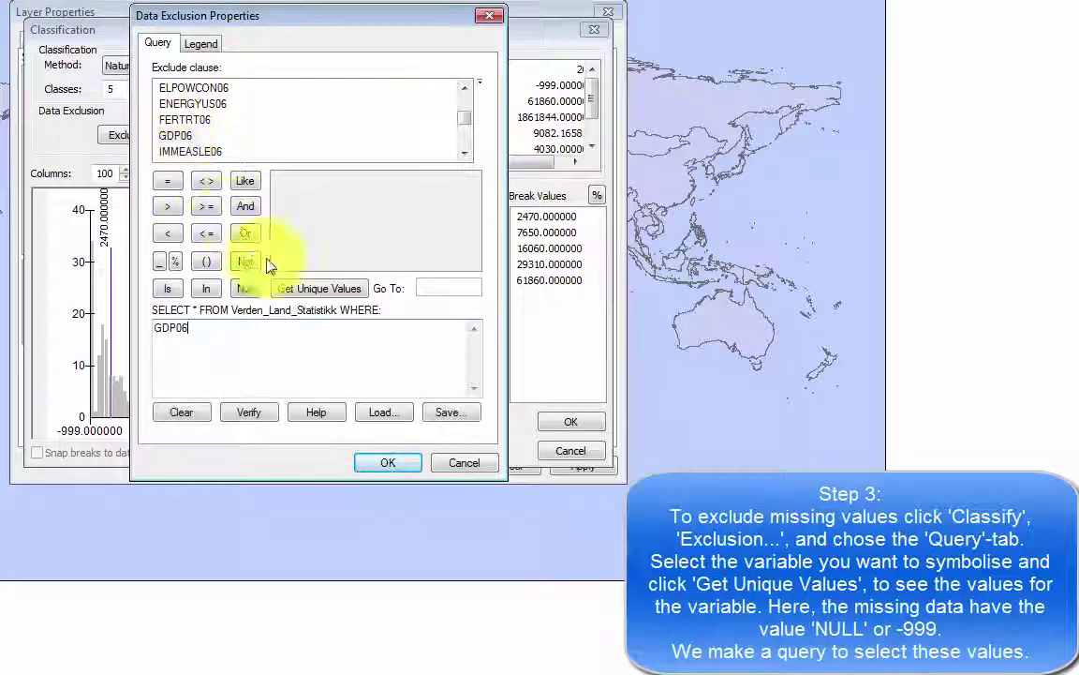
pyautogui.click(314, 292)
pyautogui.click(284, 180)
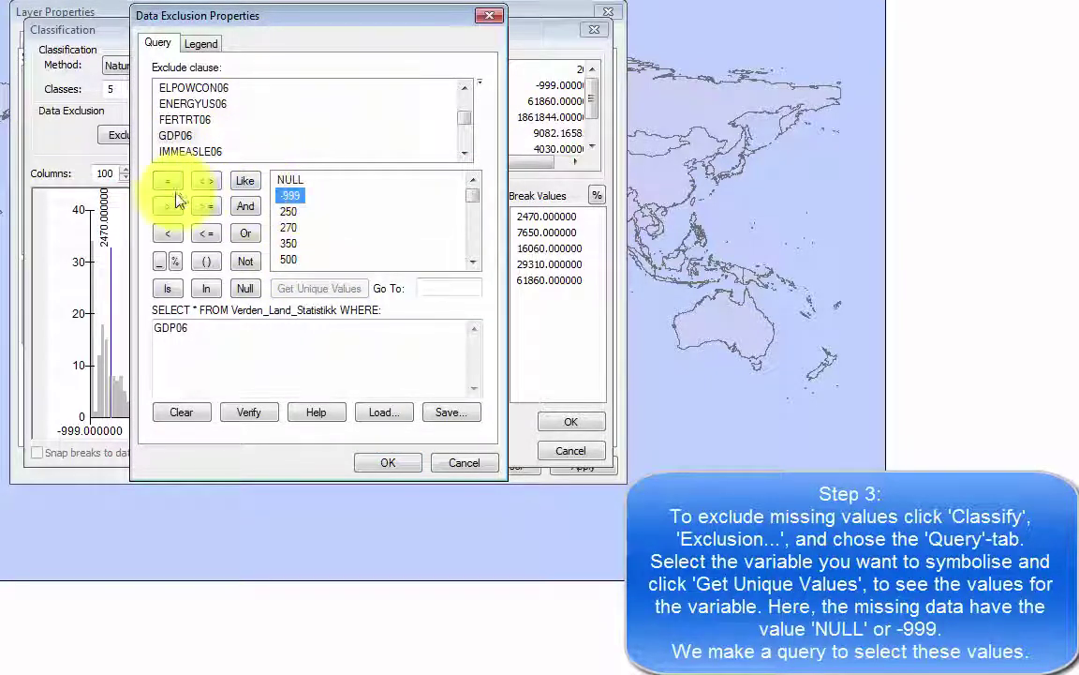
pyautogui.click(169, 187)
pyautogui.doubleClick(291, 198)
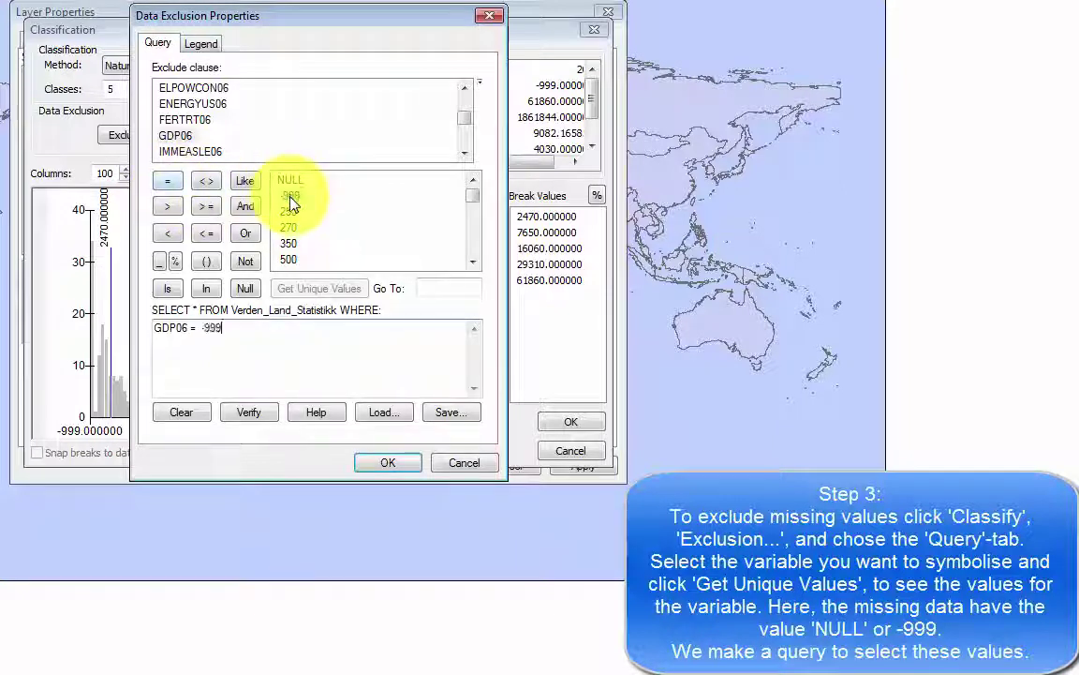
# Extend the exclusion query with OR GDP06 IS NULL
pyautogui.click(244, 234)
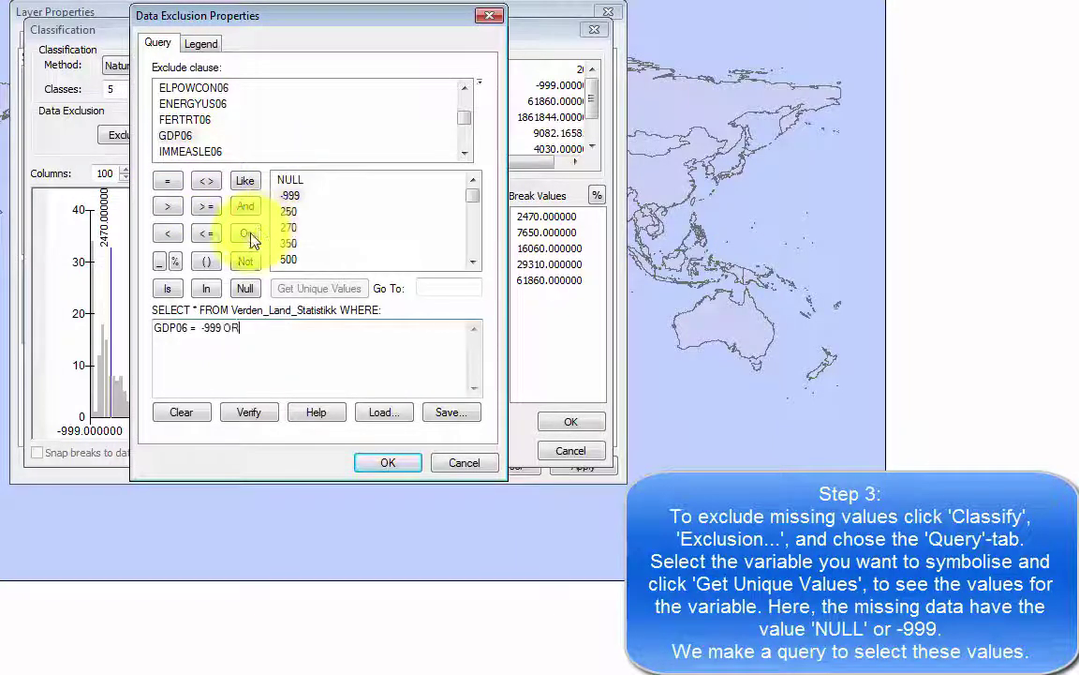
pyautogui.doubleClick(178, 136)
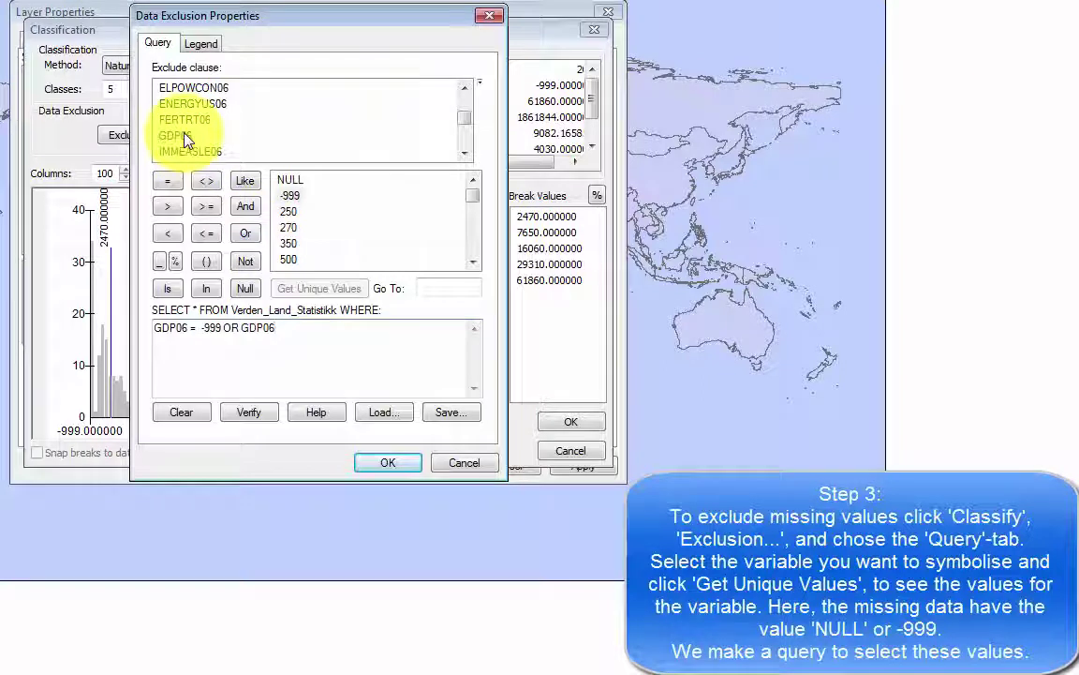
pyautogui.click(167, 288)
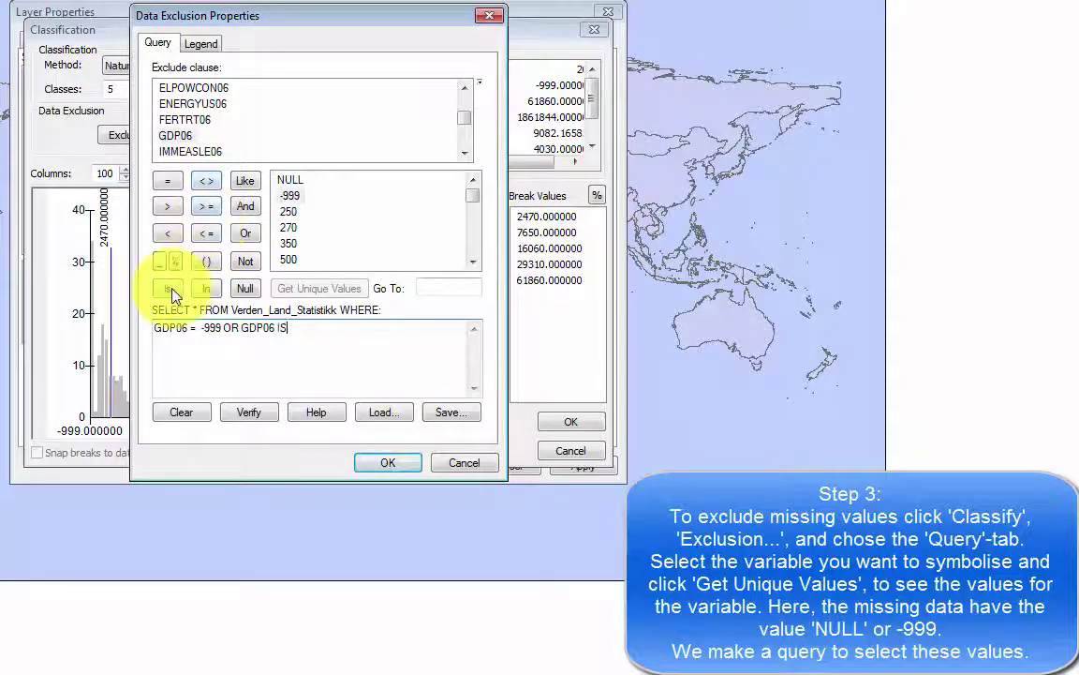
pyautogui.doubleClick(293, 184)
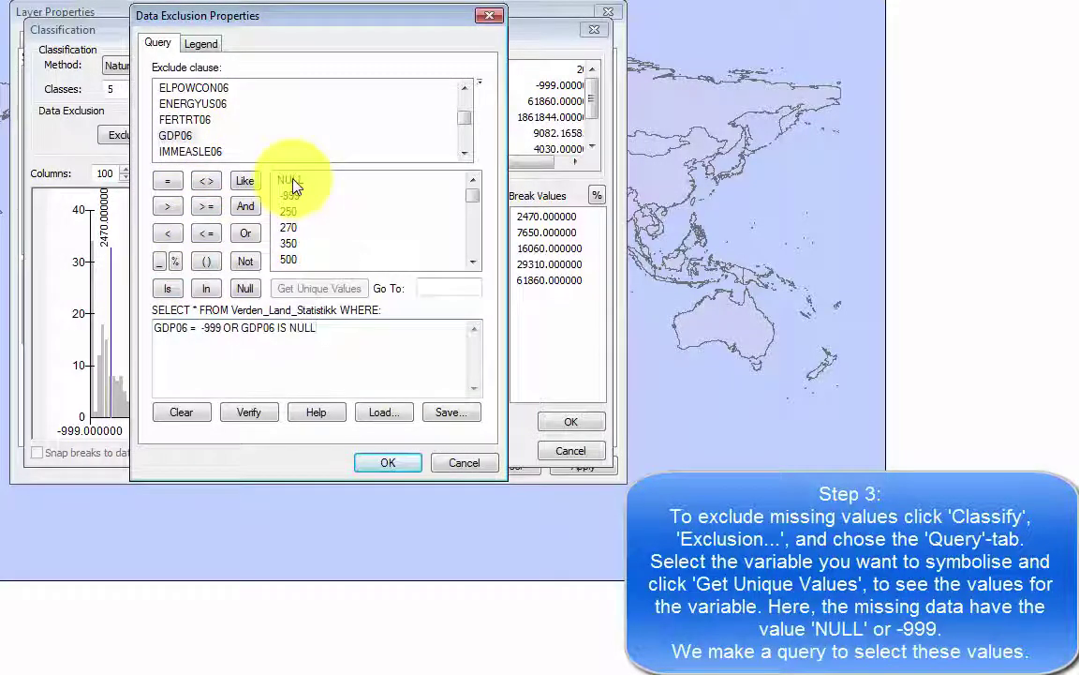
# Show a symbol for excluded data in the legend, using a light grey fill
pyautogui.click(203, 41)
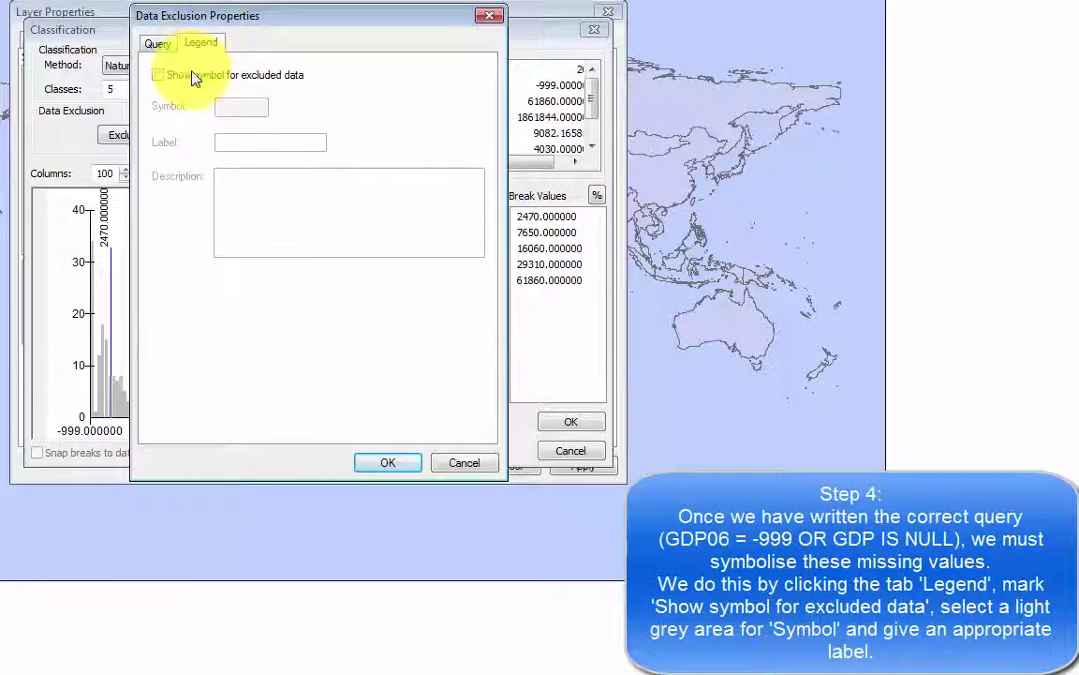
pyautogui.click(194, 77)
pyautogui.click(245, 109)
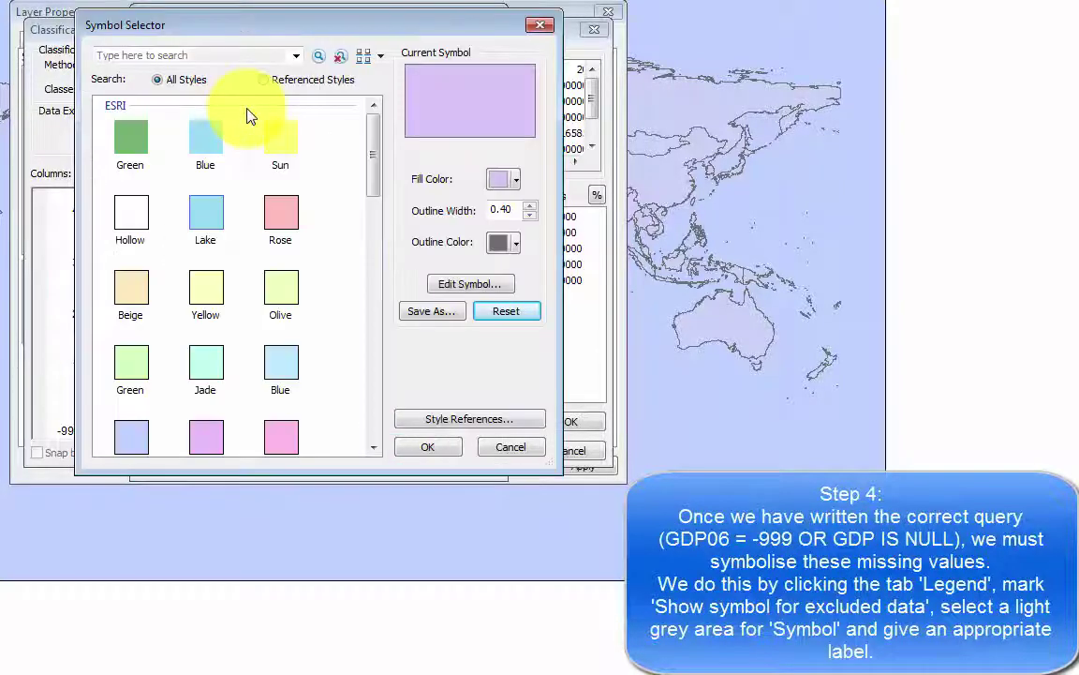
pyautogui.click(503, 179)
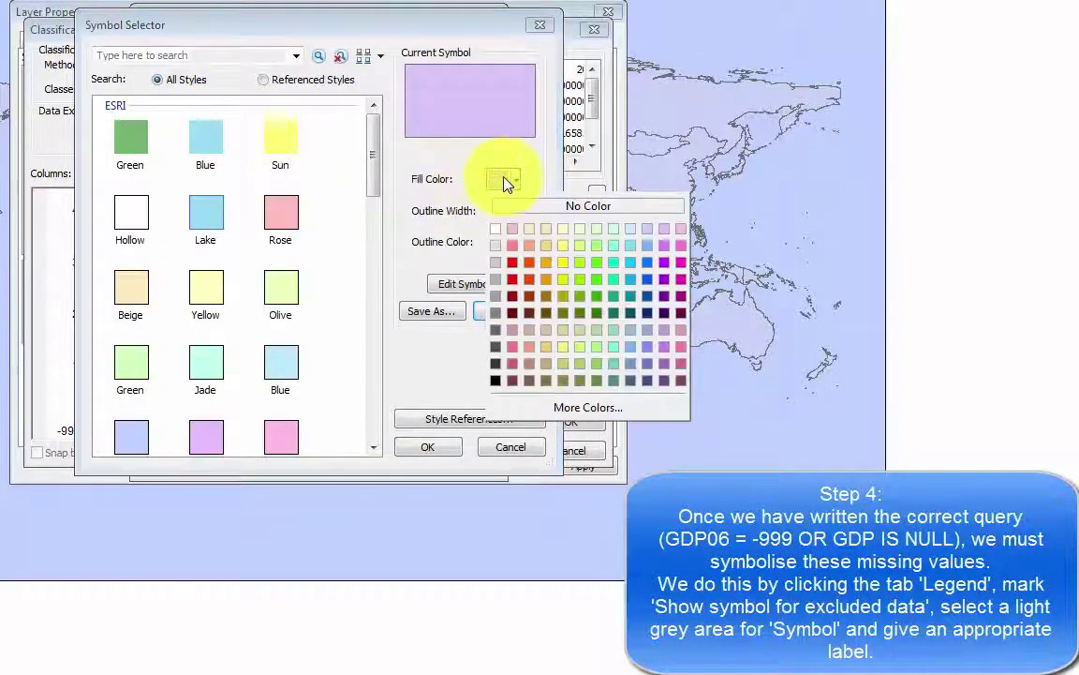
pyautogui.click(502, 247)
pyautogui.click(423, 446)
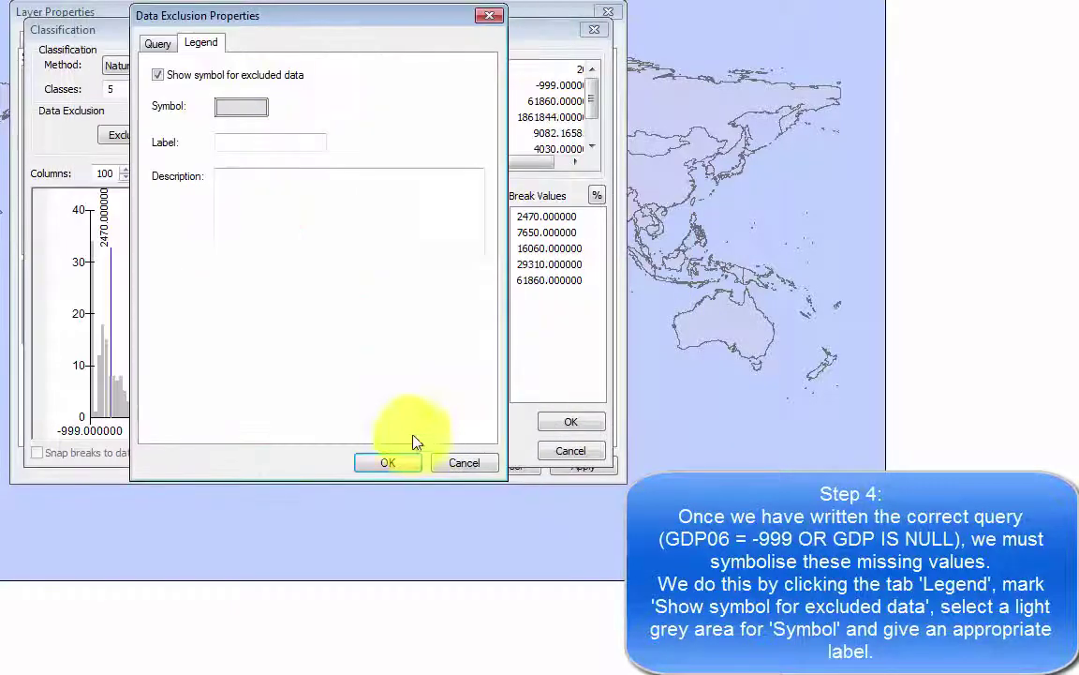
# Label the excluded data 'Missing value' and confirm the exclusion settings
pyautogui.click(270, 143)
pyautogui.write('Missing value')
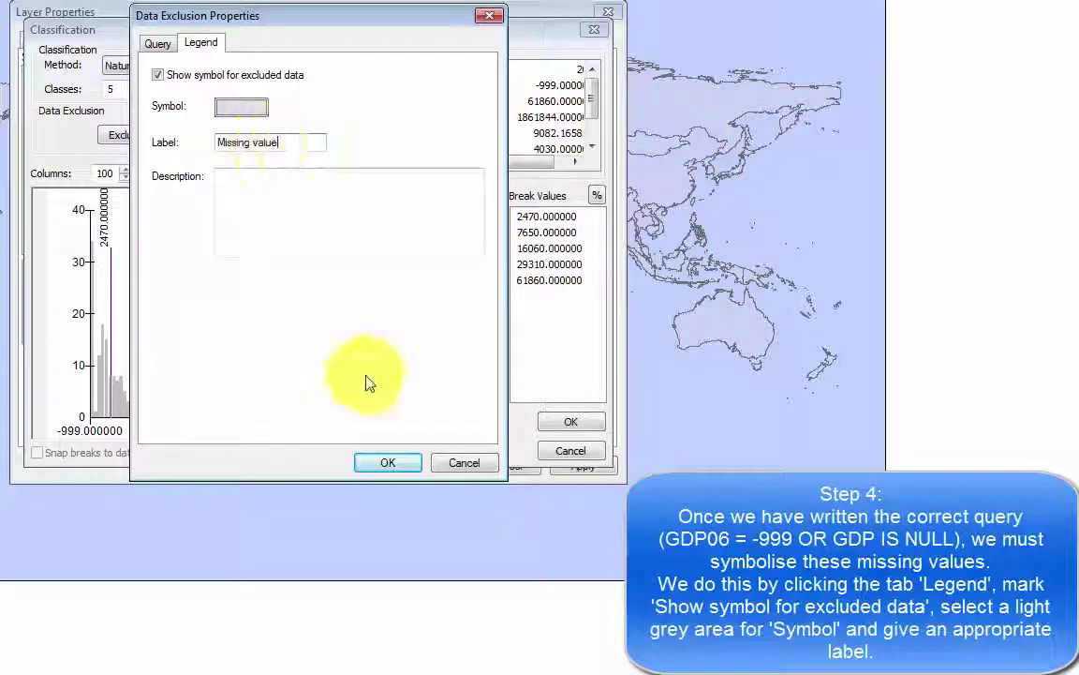
pyautogui.click(380, 464)
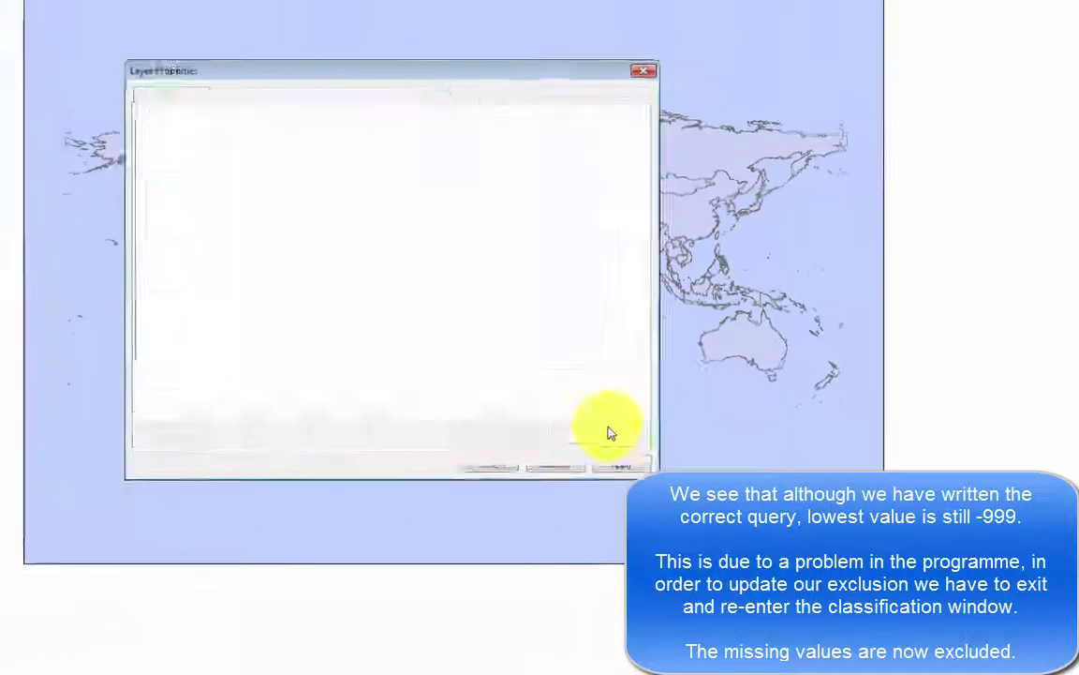
# Apply the graduated GDP06 symbology, then reopen the countries layer's properties
pyautogui.click(570, 424)
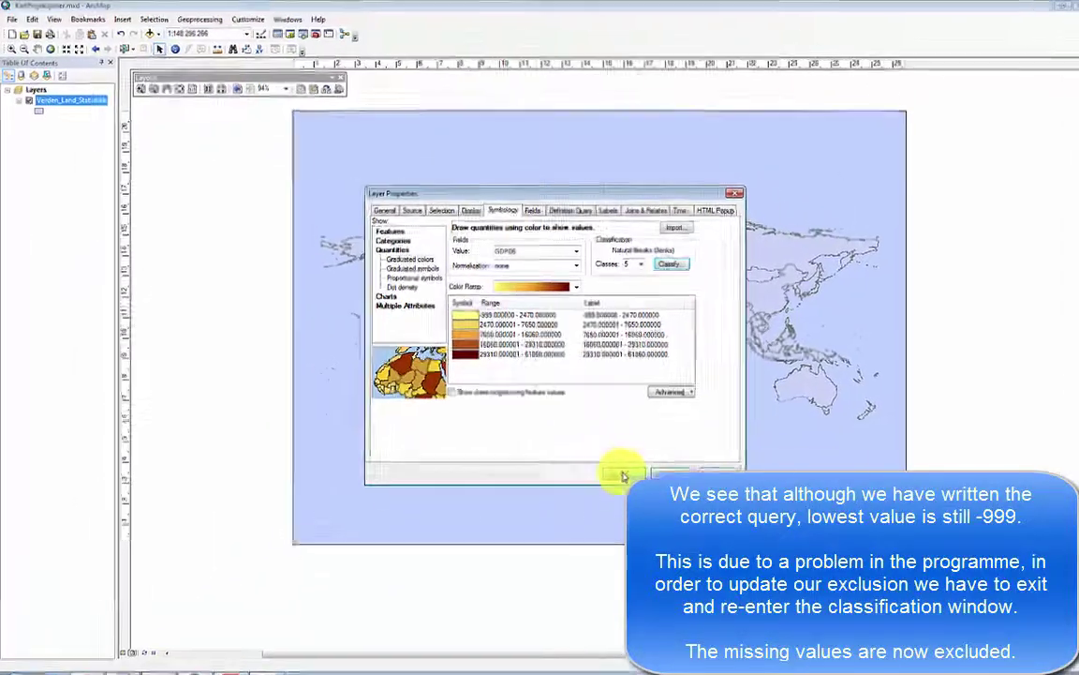
pyautogui.click(607, 460)
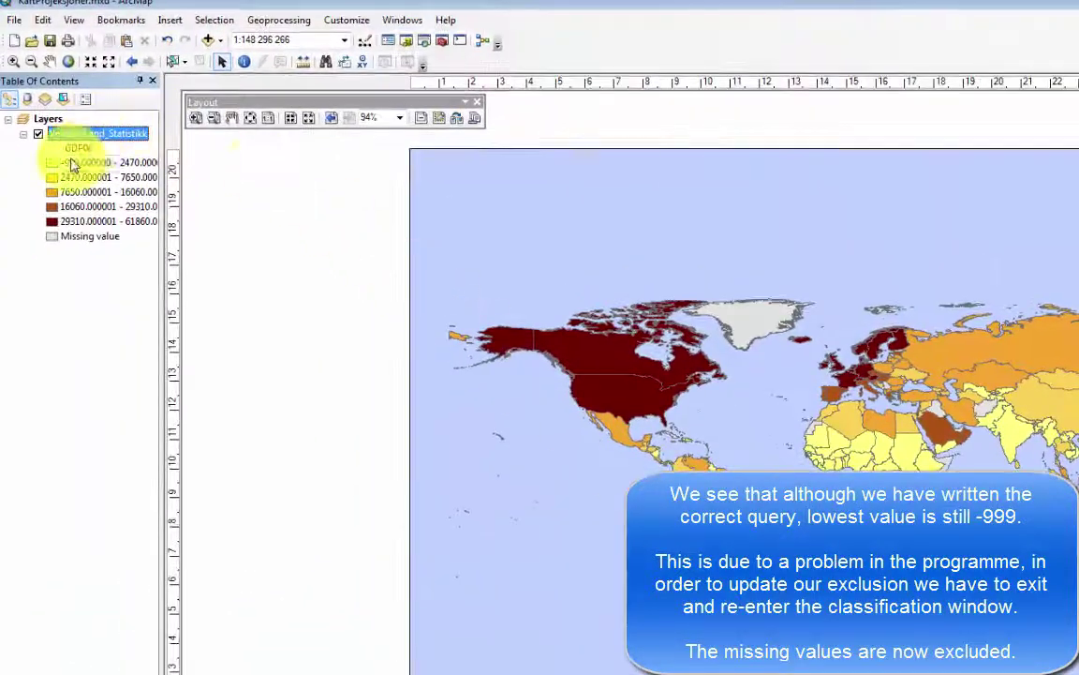
pyautogui.rightClick(92, 136)
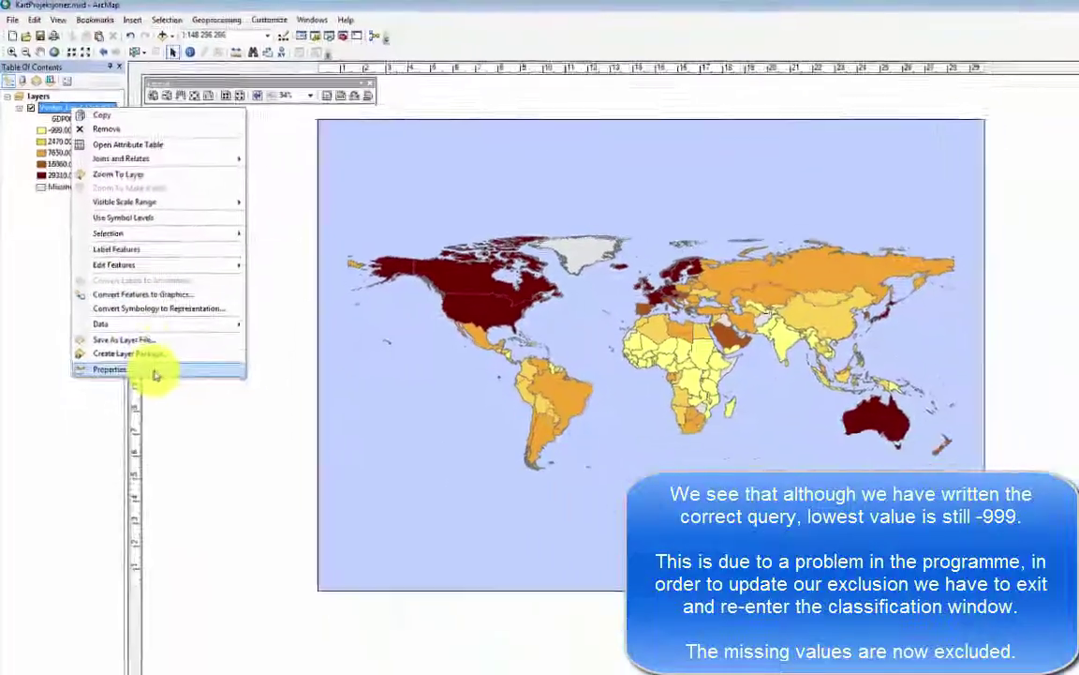
pyautogui.click(143, 472)
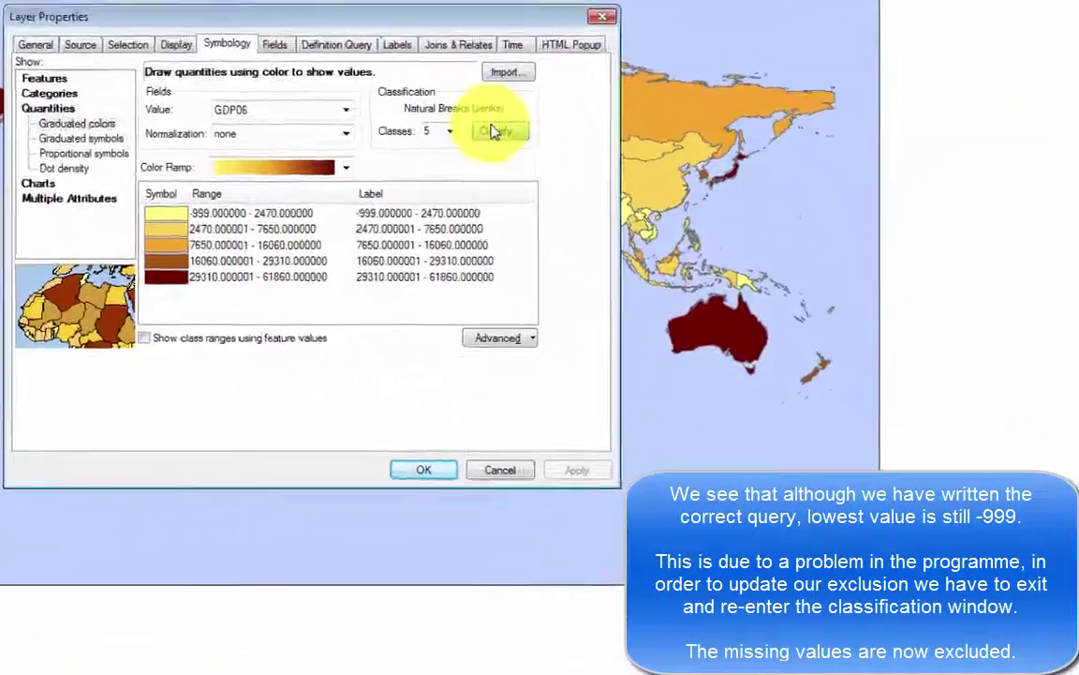
# Re-confirm the missing-value exclusion query so the GDP06 classes start at 250
pyautogui.click(649, 257)
pyautogui.click(109, 139)
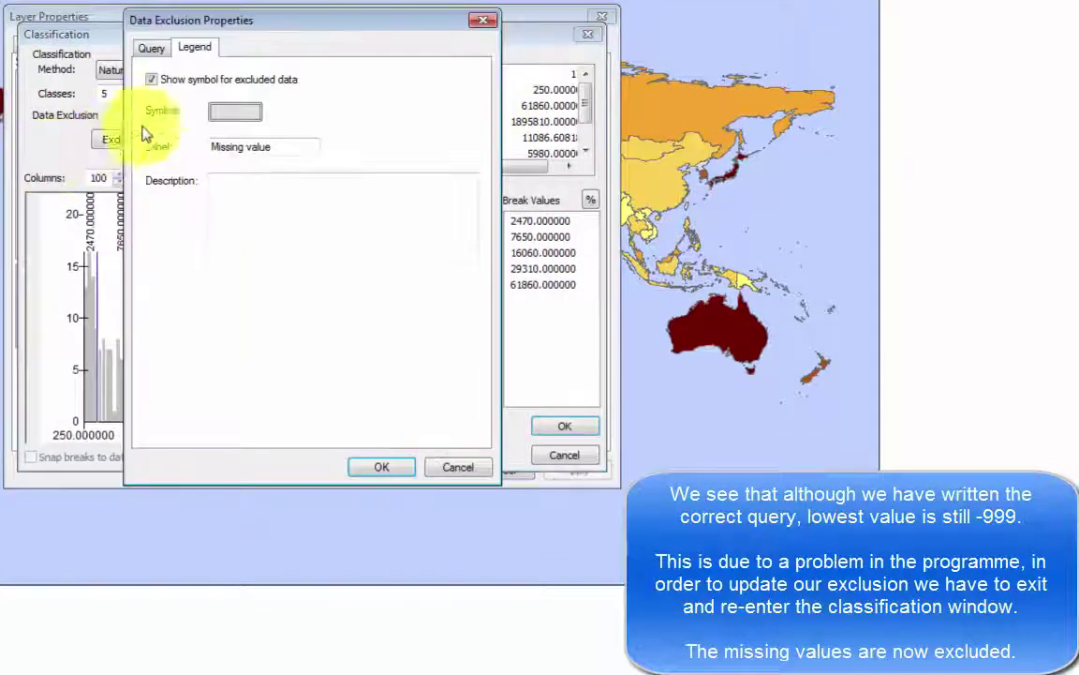
pyautogui.click(153, 49)
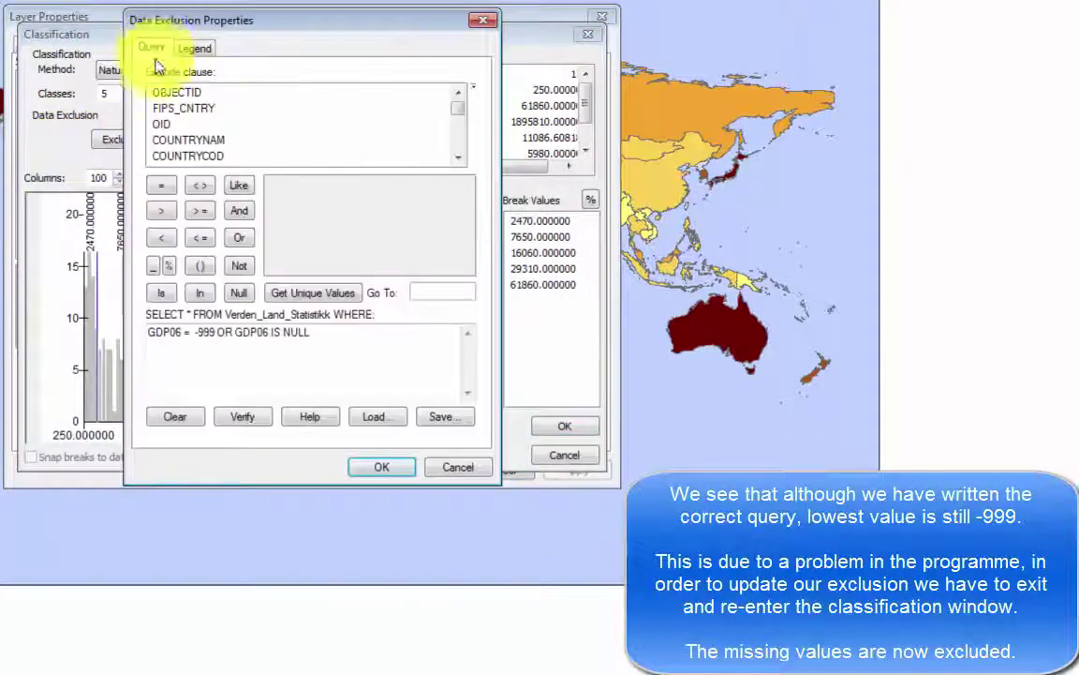
pyautogui.click(386, 471)
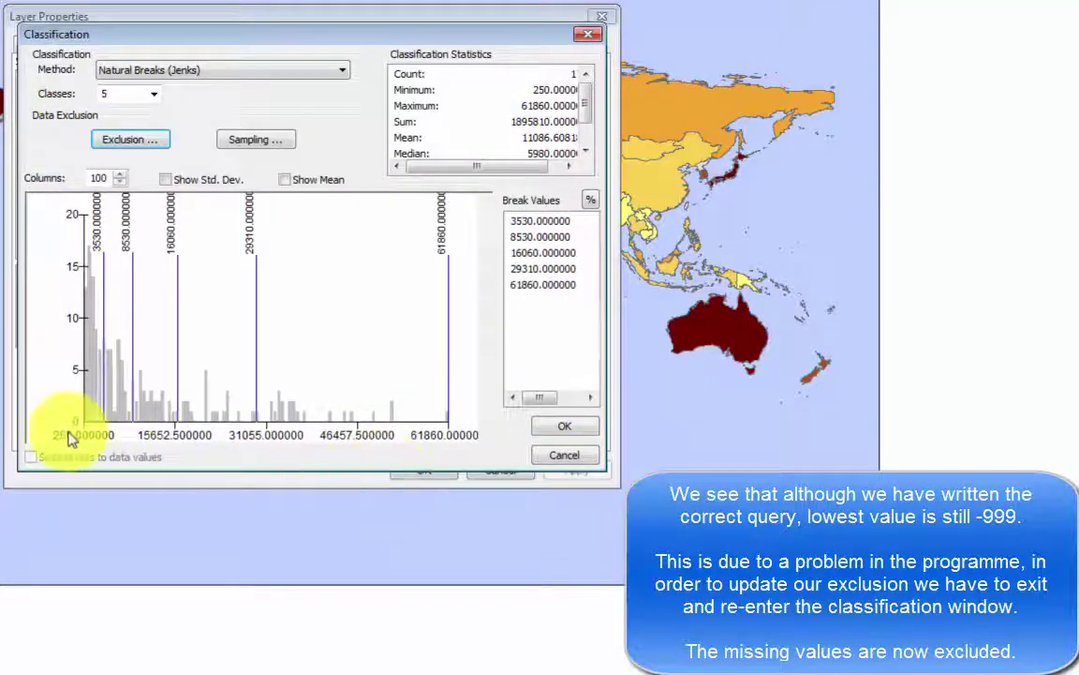
pyautogui.click(562, 429)
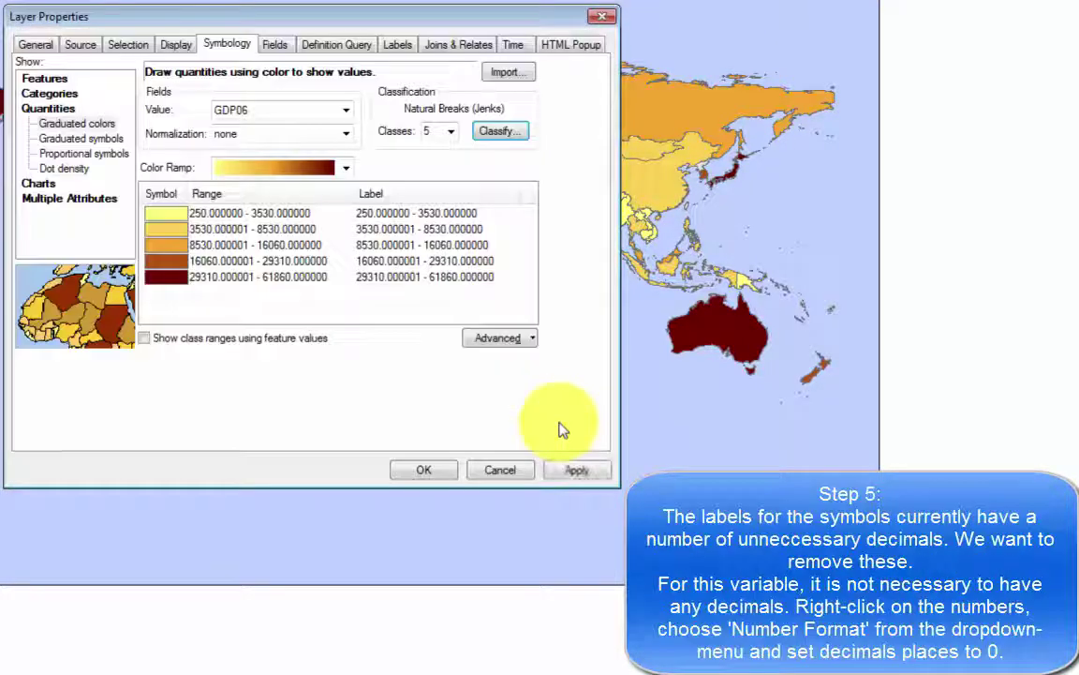
# Format the class labels as whole numbers with 0 decimal places
pyautogui.rightClick(426, 237)
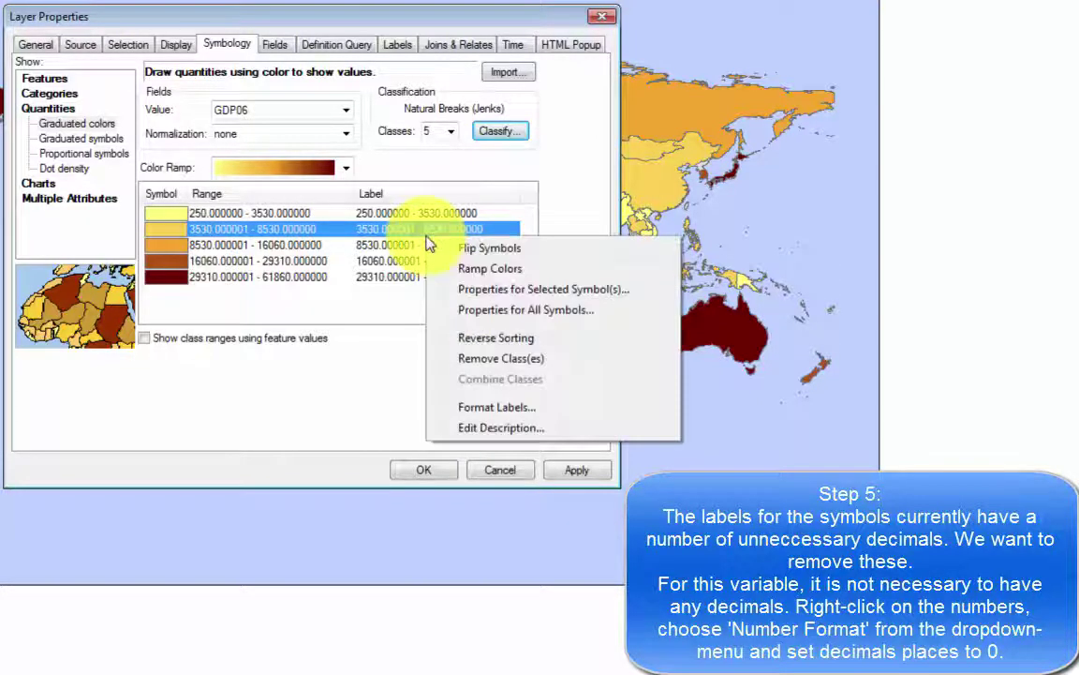
pyautogui.click(492, 407)
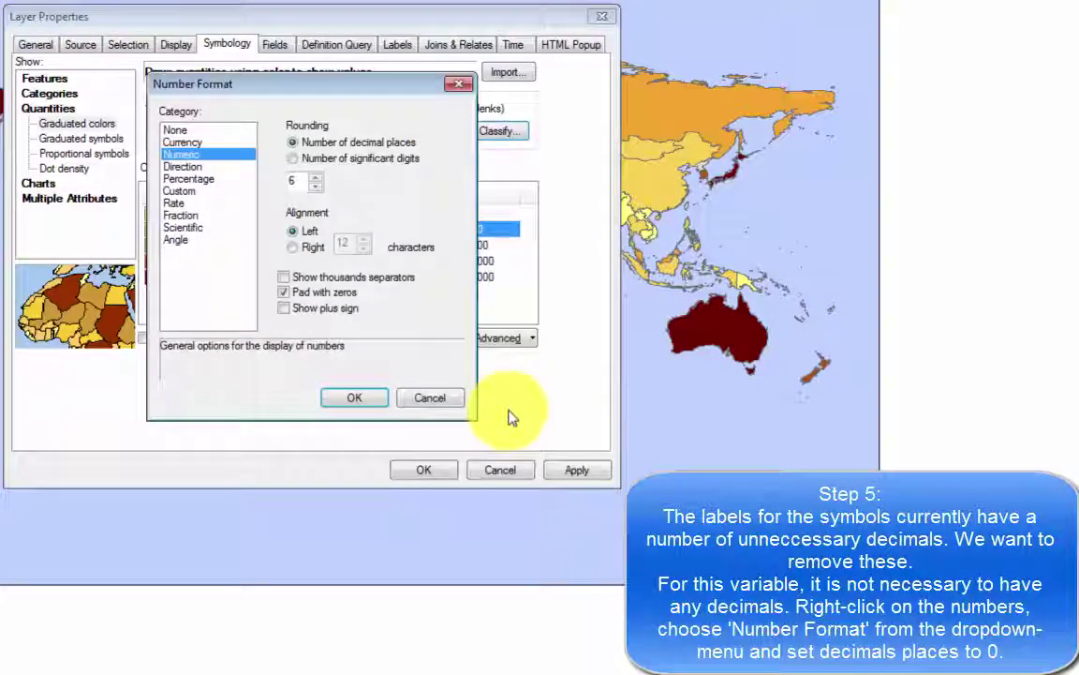
pyautogui.click(317, 192)
pyautogui.click(317, 192)
pyautogui.click(316, 192)
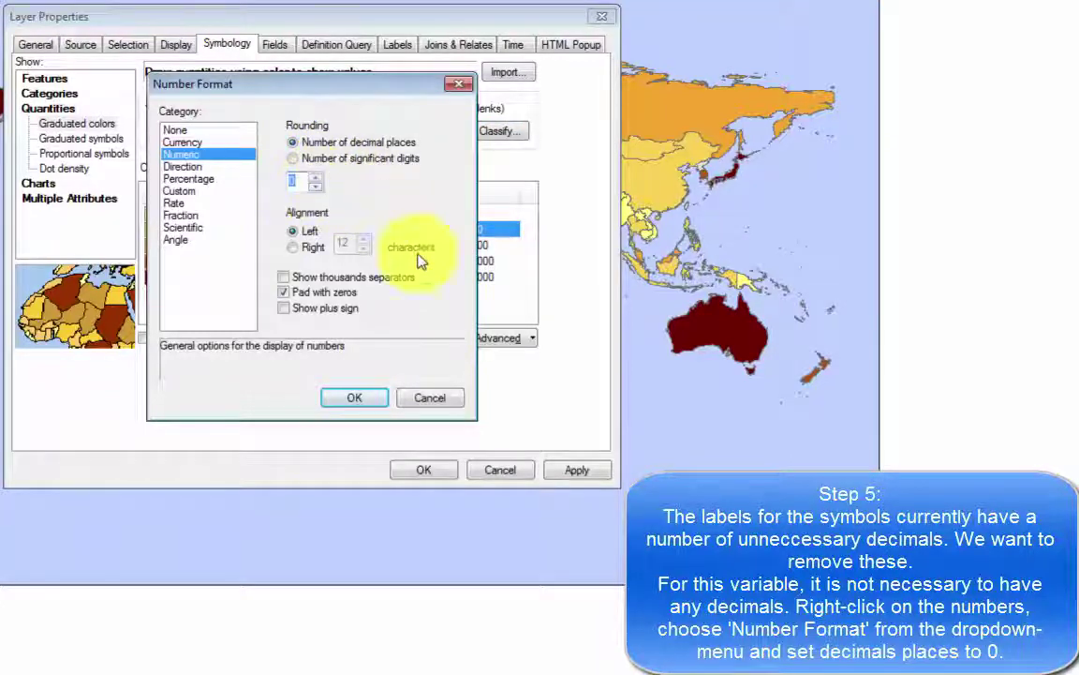
pyautogui.click(354, 397)
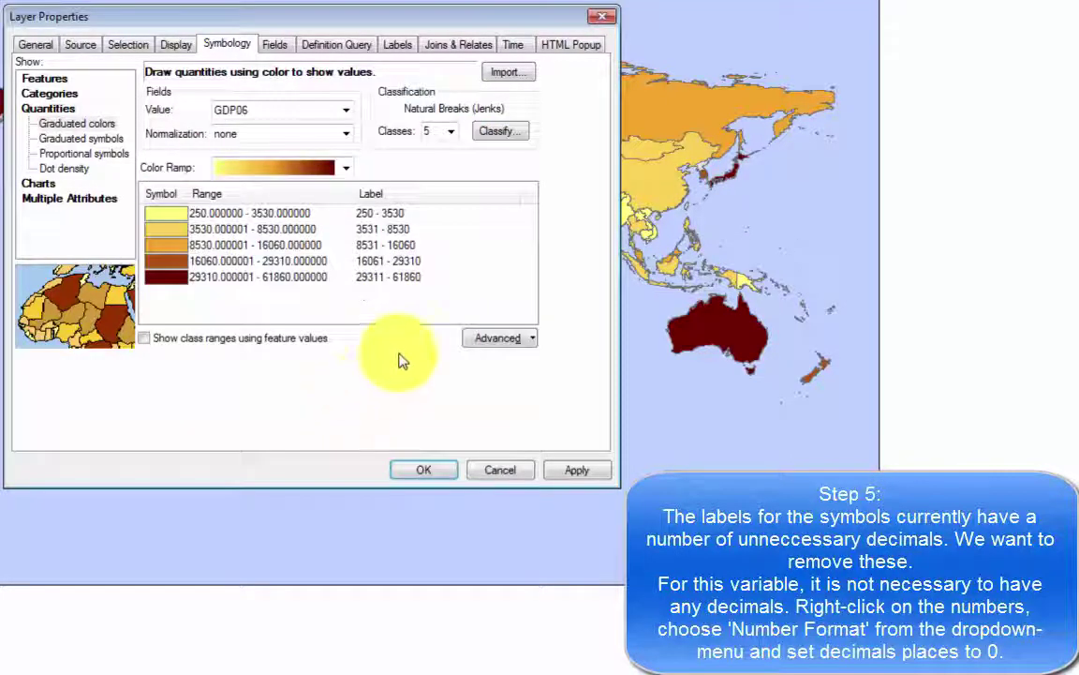
# Edit the first class label and reopen the Classification settings
pyautogui.click(398, 215)
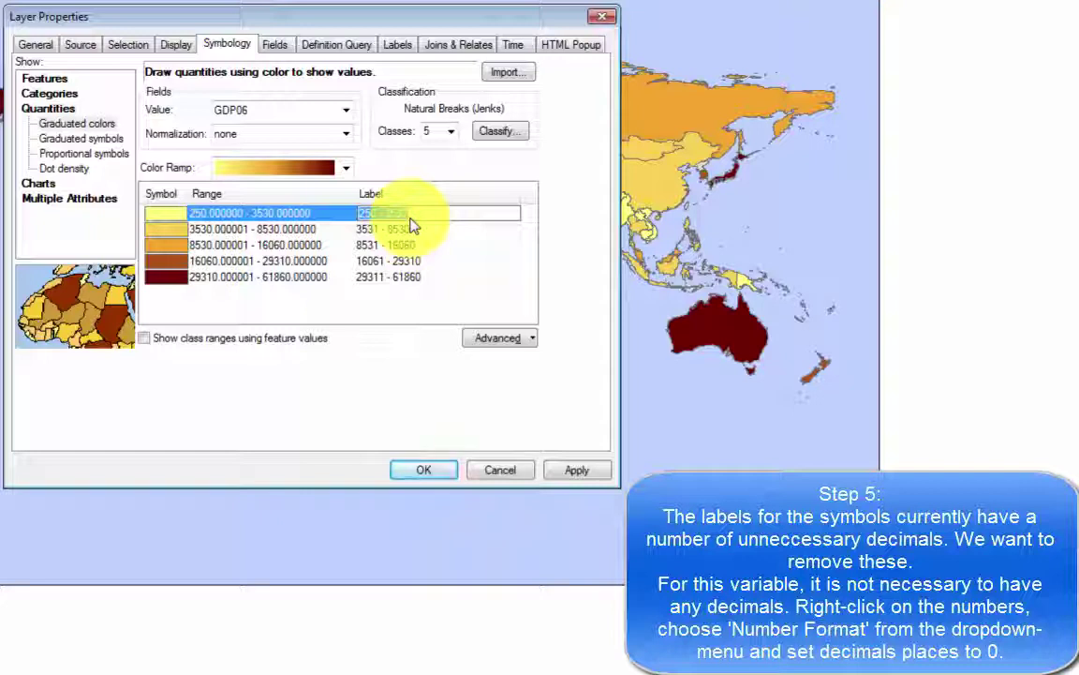
pyautogui.click(574, 199)
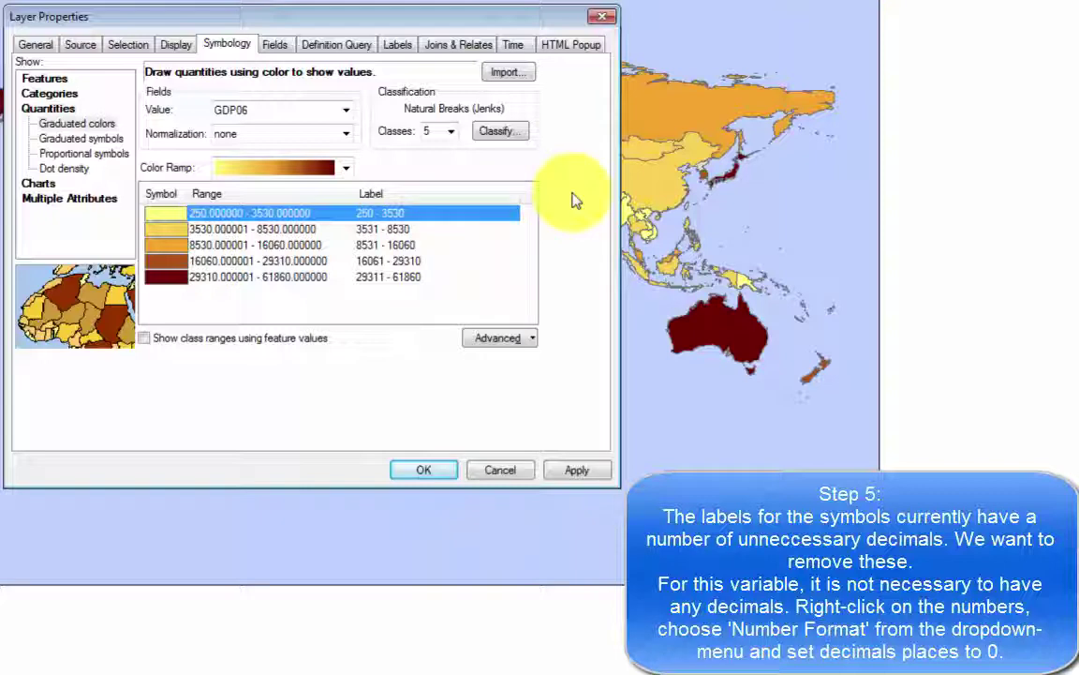
pyautogui.click(497, 132)
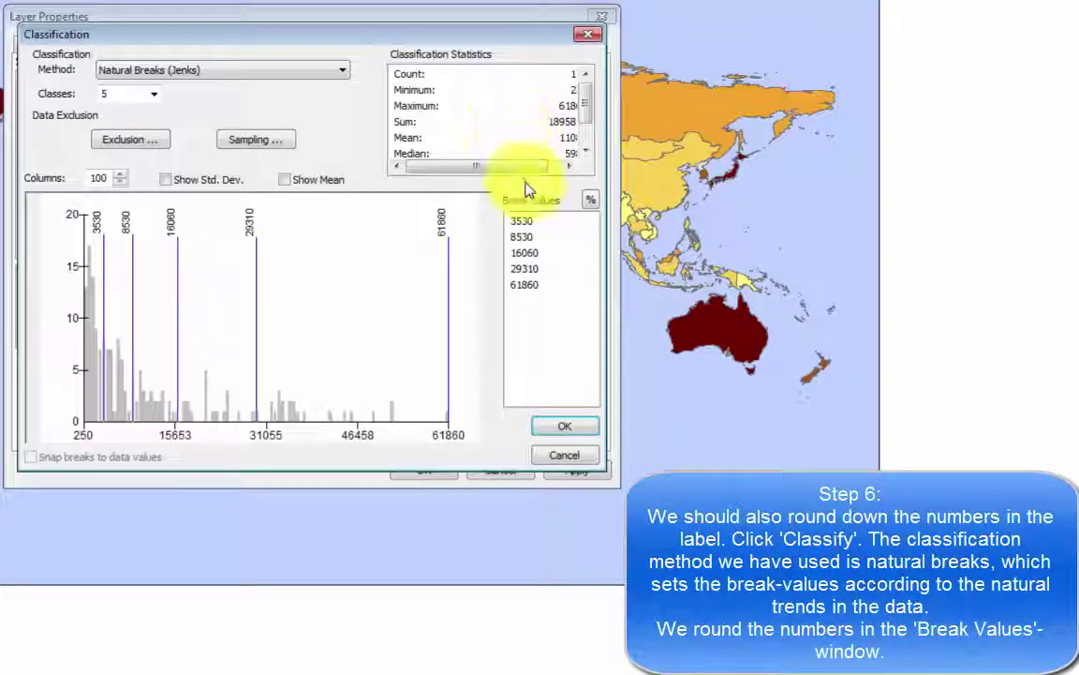
# Change the break values to 3500, 8500, 16000, 29500 and 61900, then confirm
pyautogui.click(534, 223)
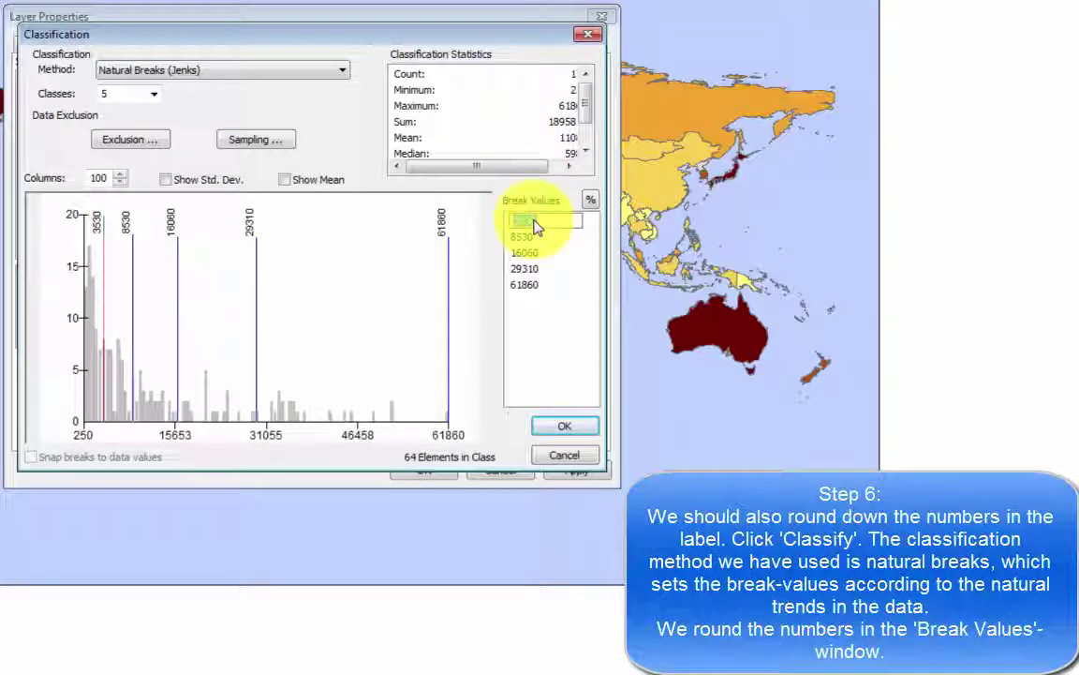
pyautogui.click(536, 226)
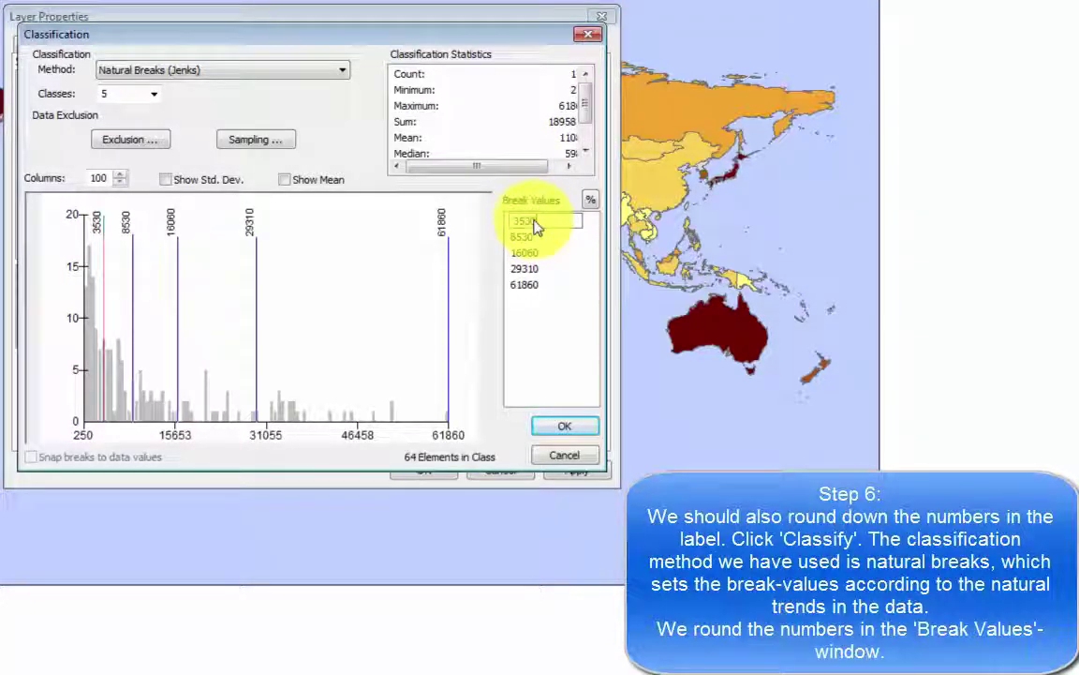
pyautogui.press('Return')
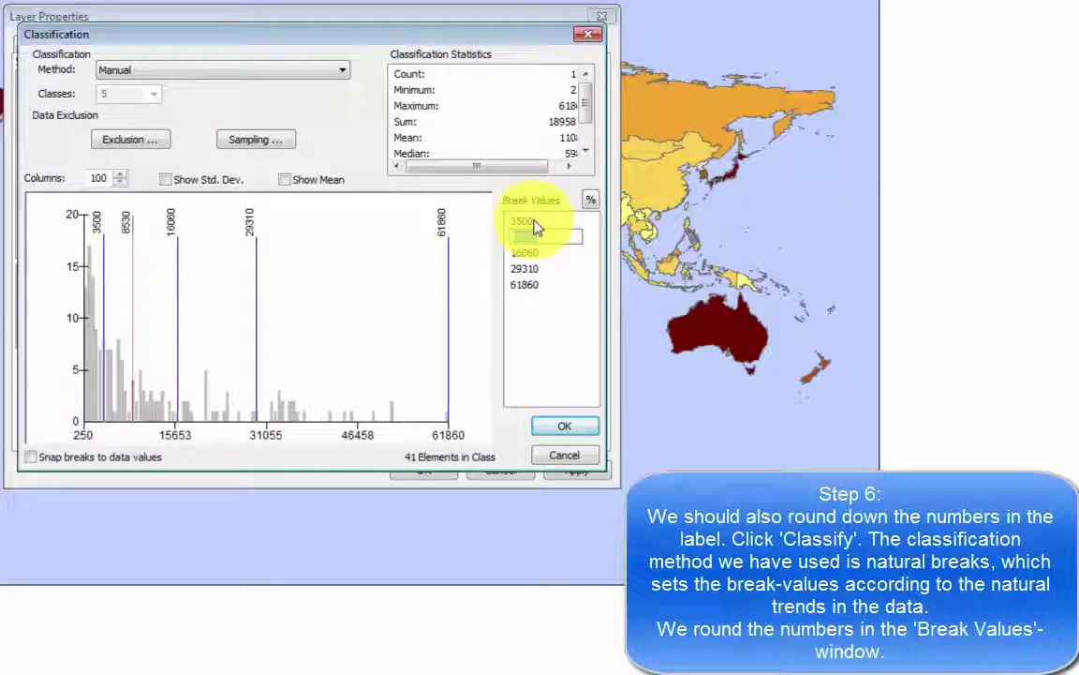
pyautogui.write('8500')
pyautogui.press('Return')
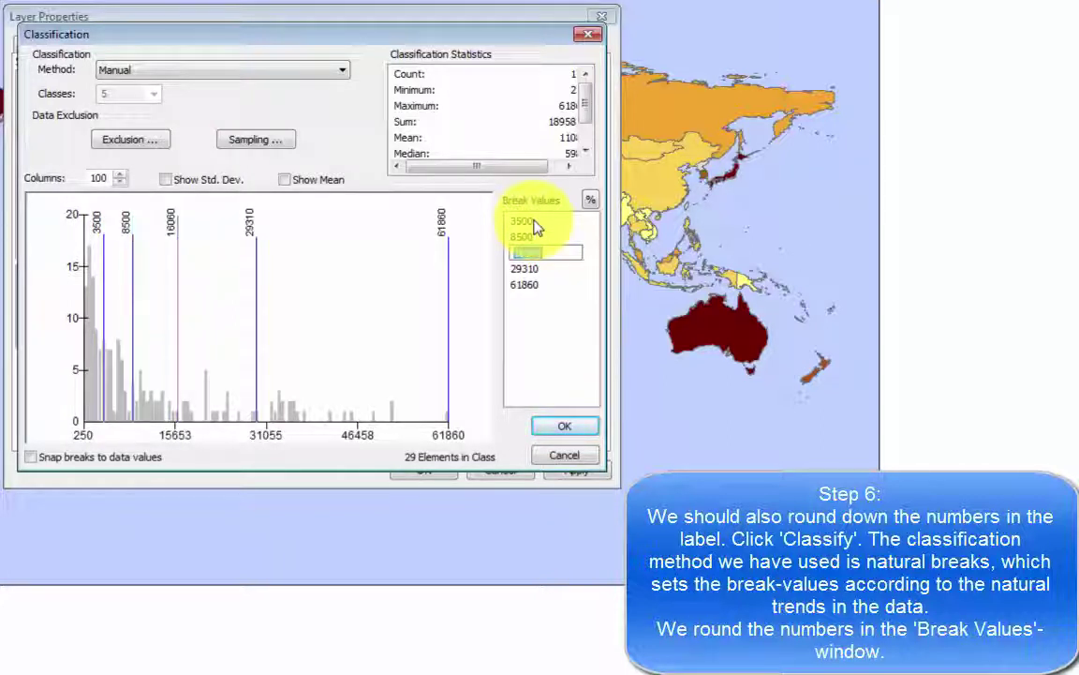
pyautogui.write('16000')
pyautogui.press('Return')
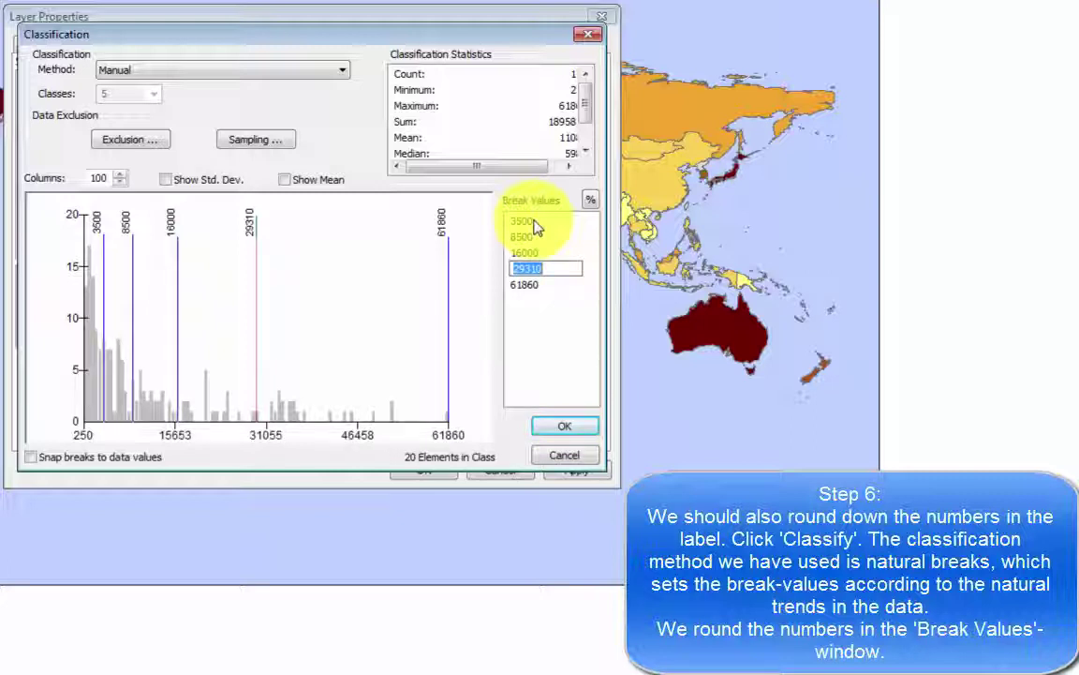
pyautogui.write('29500')
pyautogui.press('Return')
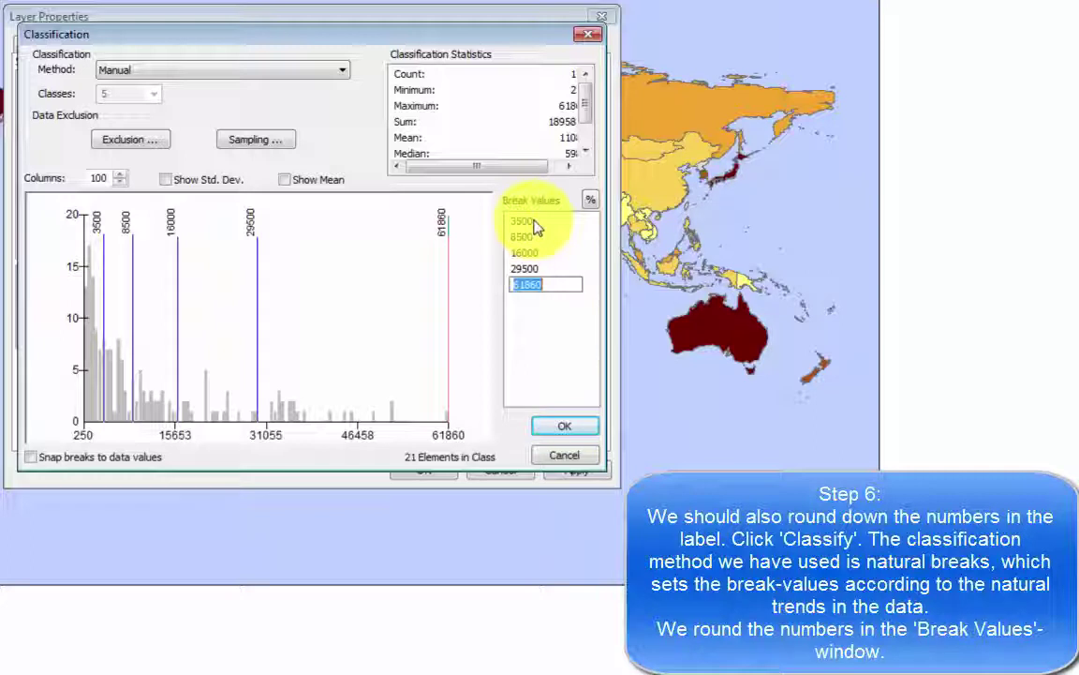
pyautogui.write('61')
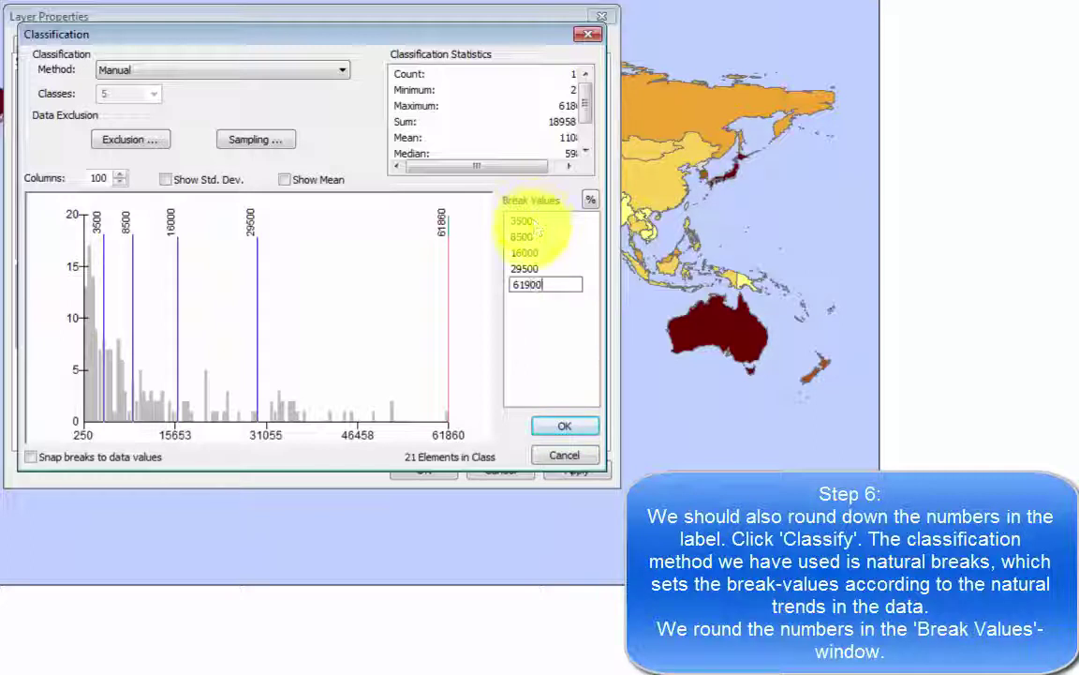
pyautogui.click(564, 427)
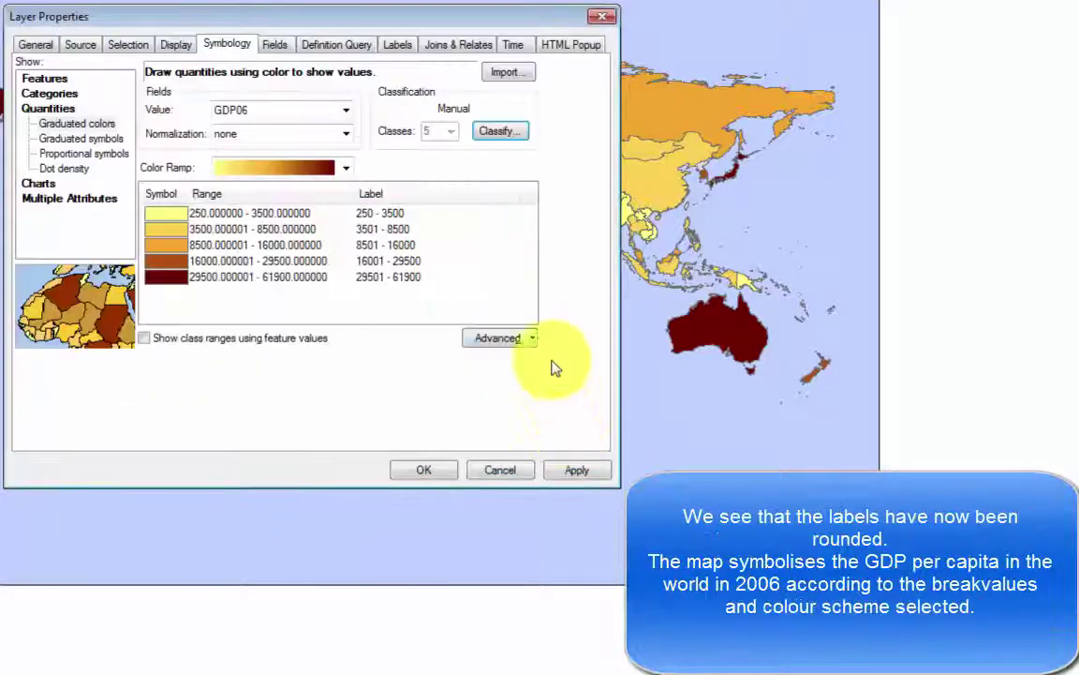
# Close Layer Properties with OK so the map shows the rounded GDP06 classes
pyautogui.click(427, 470)
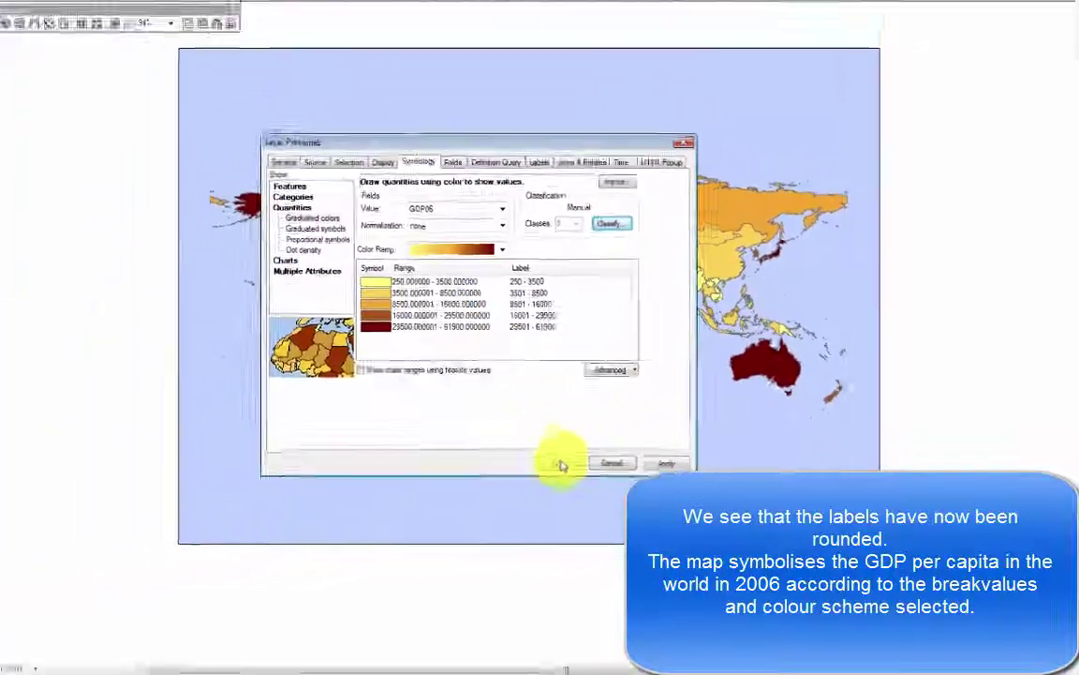